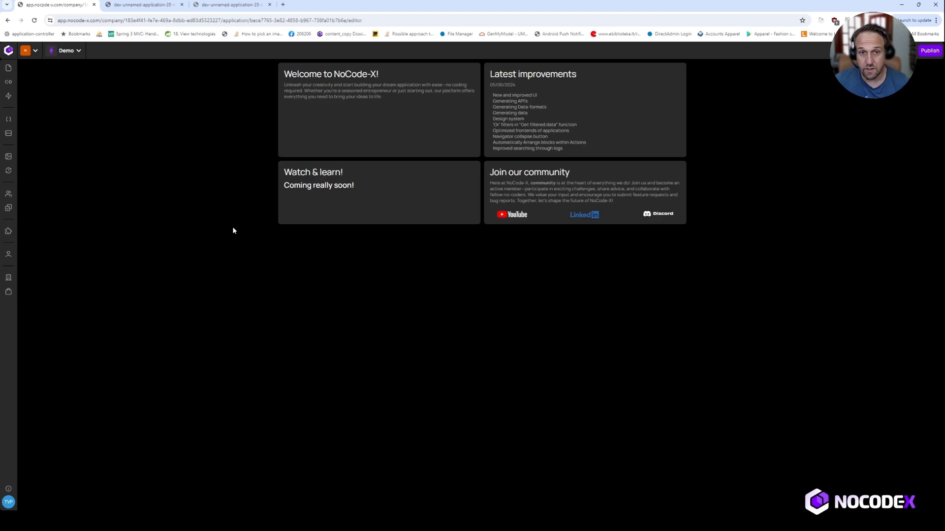
Create a new web page template named "My First Form" with language en
click(8, 69)
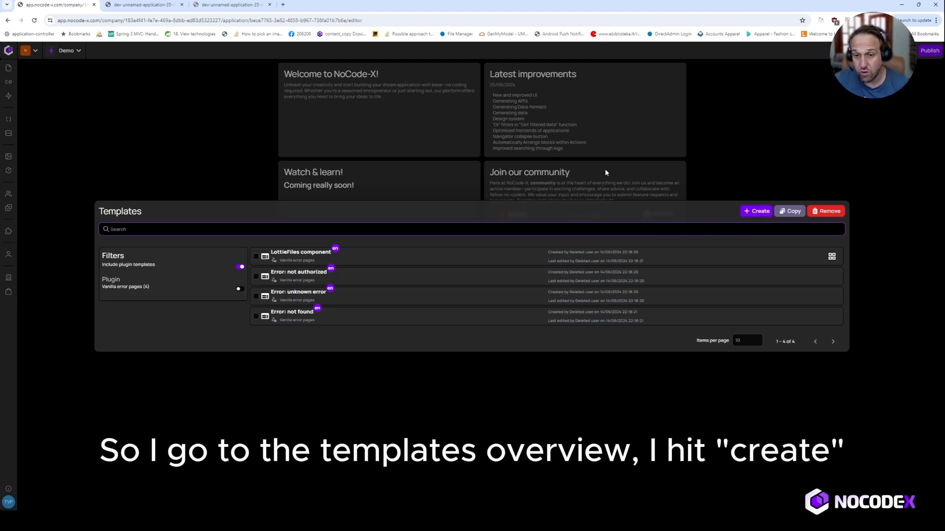
click(754, 216)
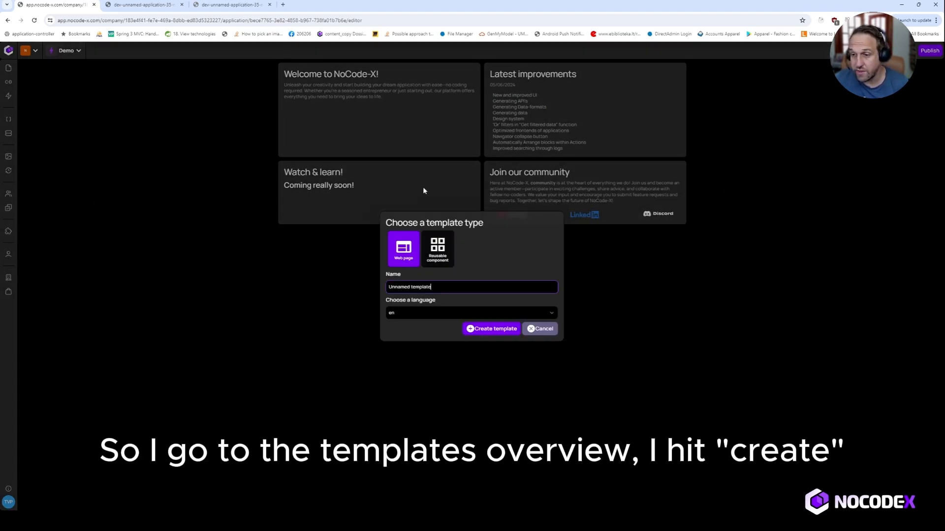
click(400, 257)
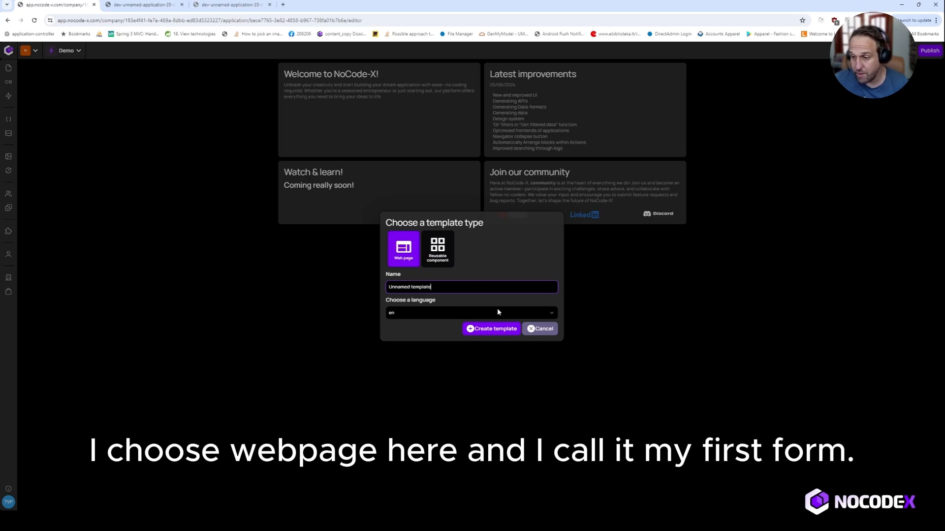
drag(462, 289, 357, 287)
text(My First Frosm)
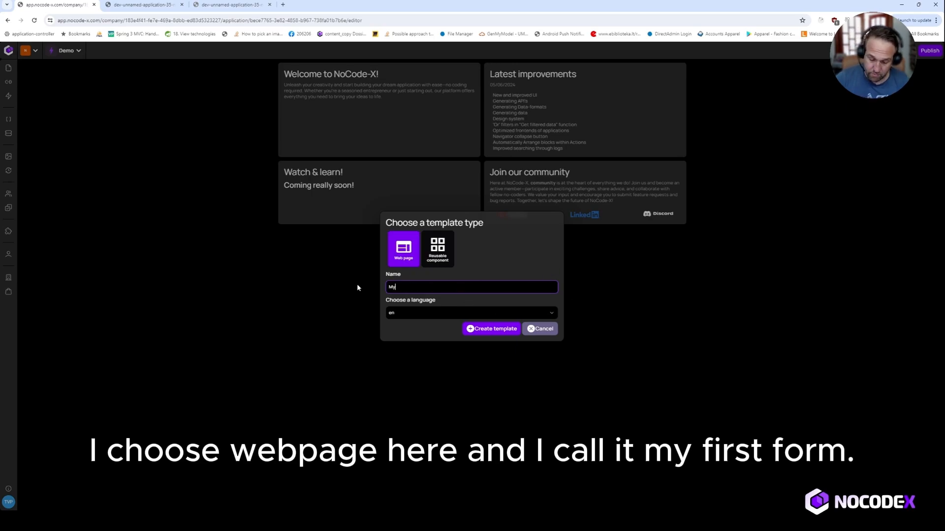
key(BackSpace)
key(BackSpace)
key(BackSpace)
key(BackSpace)
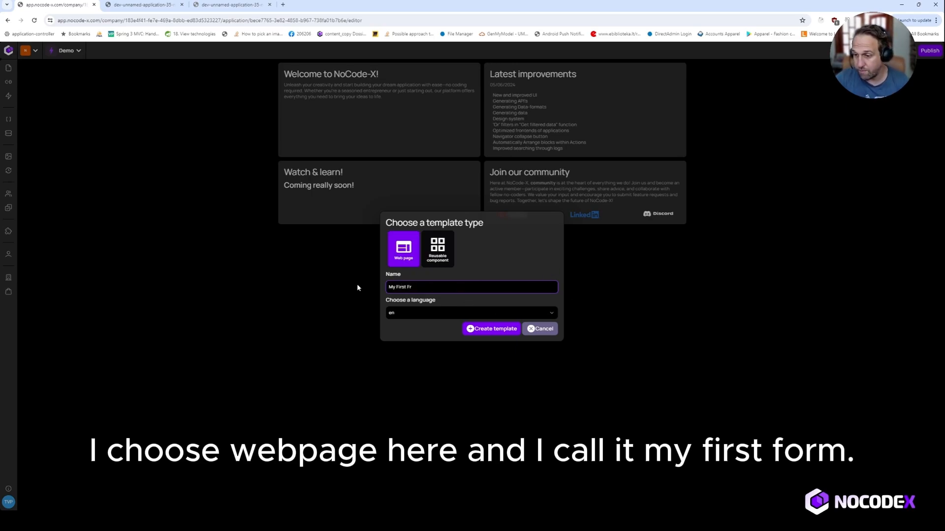
text(orm)
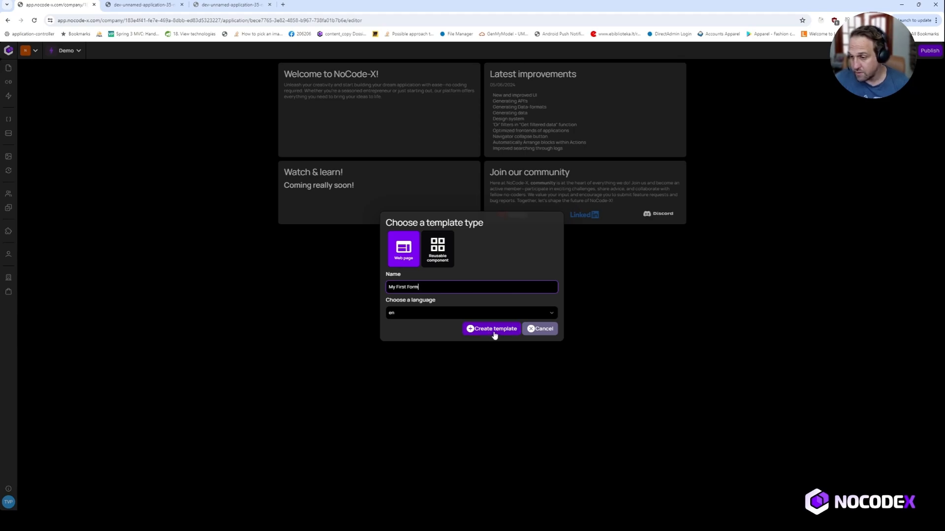
click(492, 332)
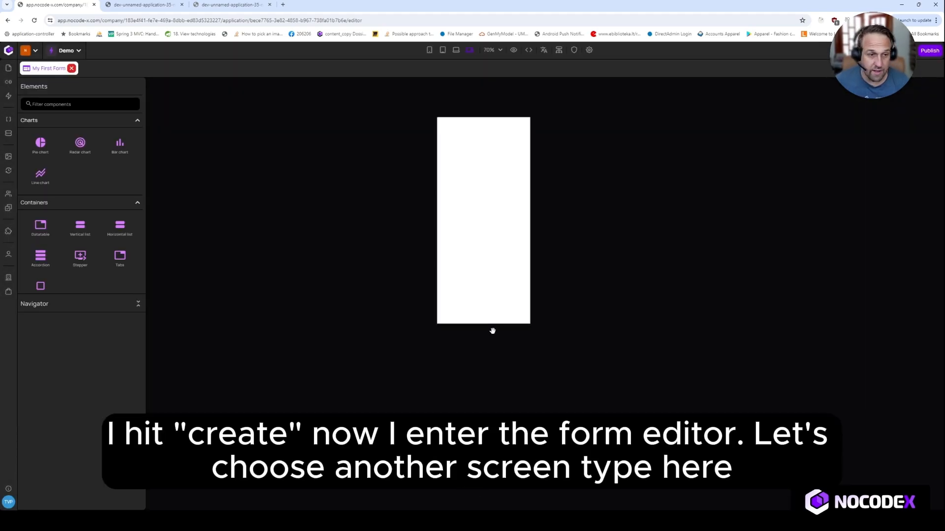
Switch the page to the wide desktop screen type, then place a vertical list in its upper-left area and enlarge it
click(457, 51)
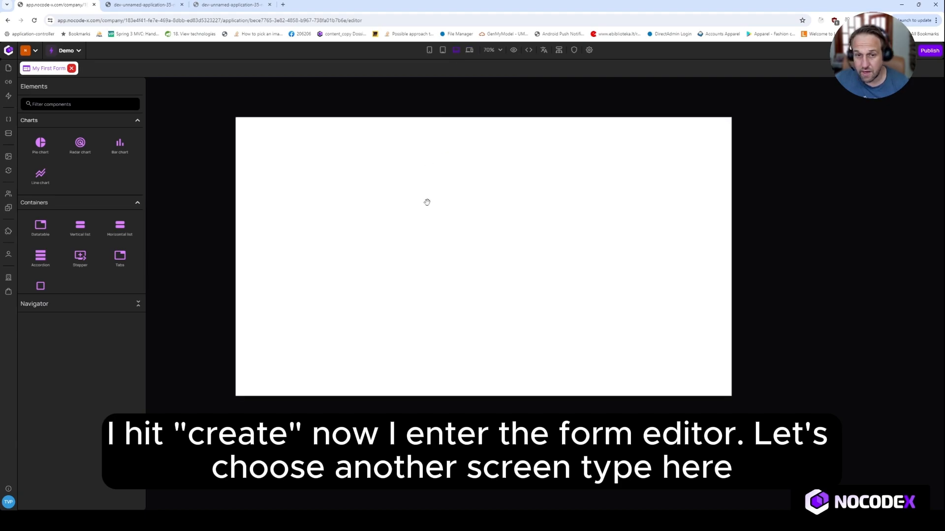
click(86, 104)
text(v)
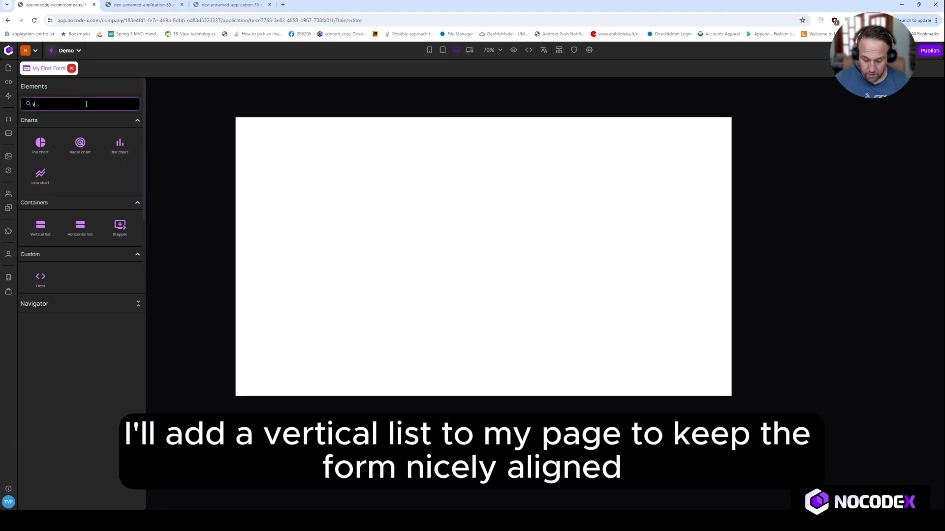
text(ertic)
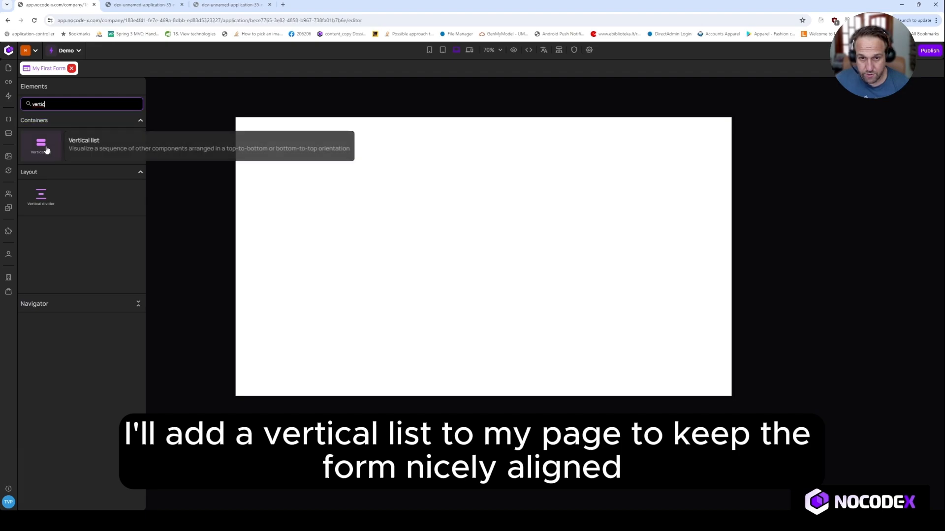
drag(41, 143, 320, 187)
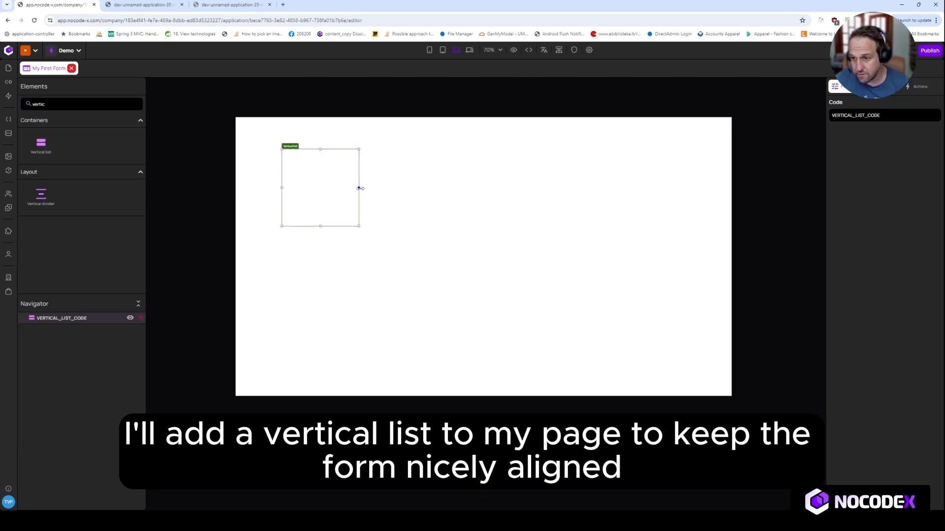
drag(359, 188, 424, 188)
drag(353, 226, 358, 293)
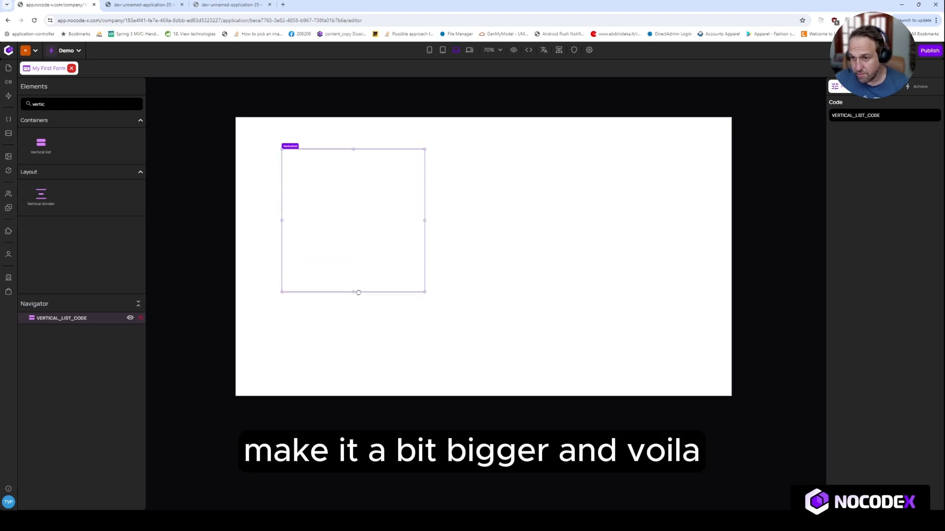
Add an input field to the vertical list with a button beneath it
double_click(68, 106)
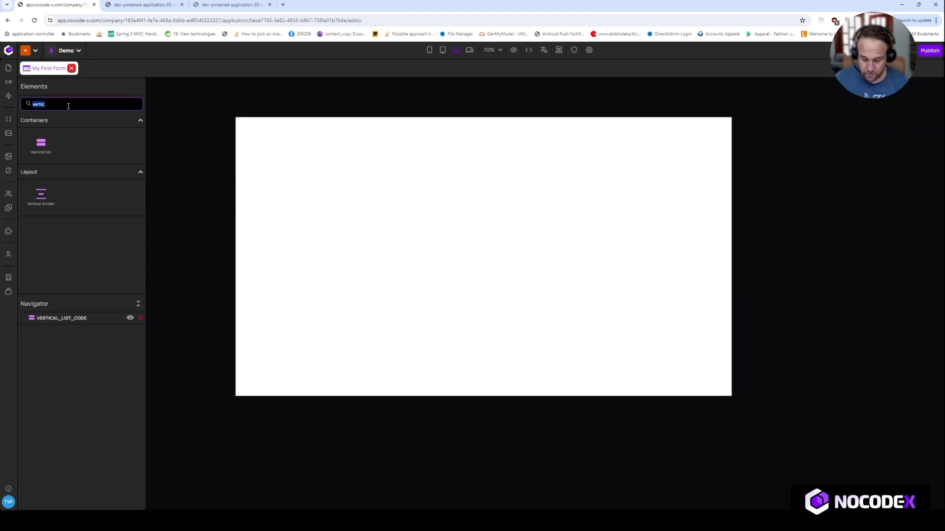
text(input)
drag(82, 143, 347, 204)
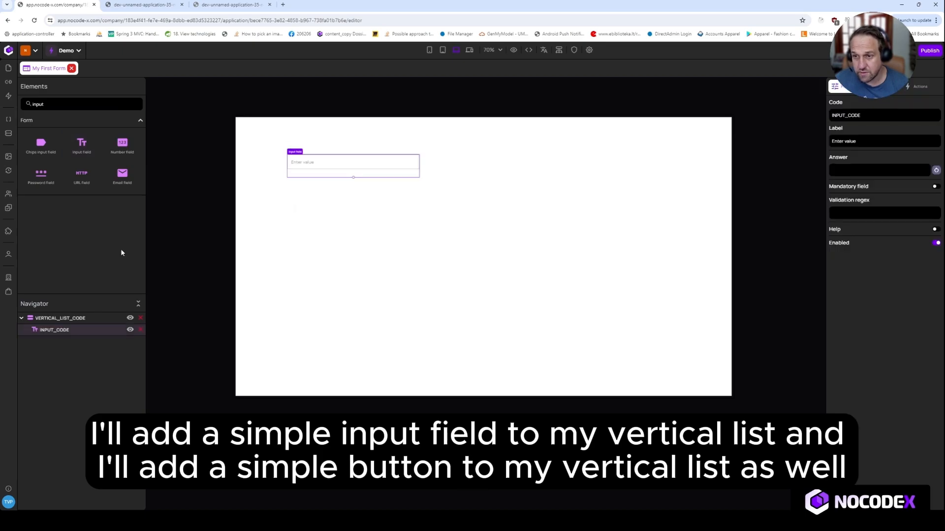
double_click(79, 105)
text(button)
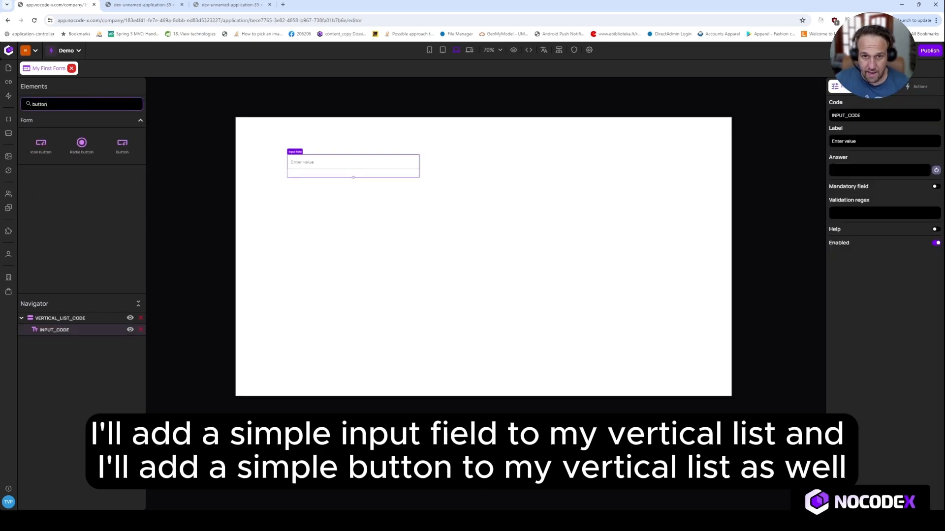
drag(124, 155, 335, 304)
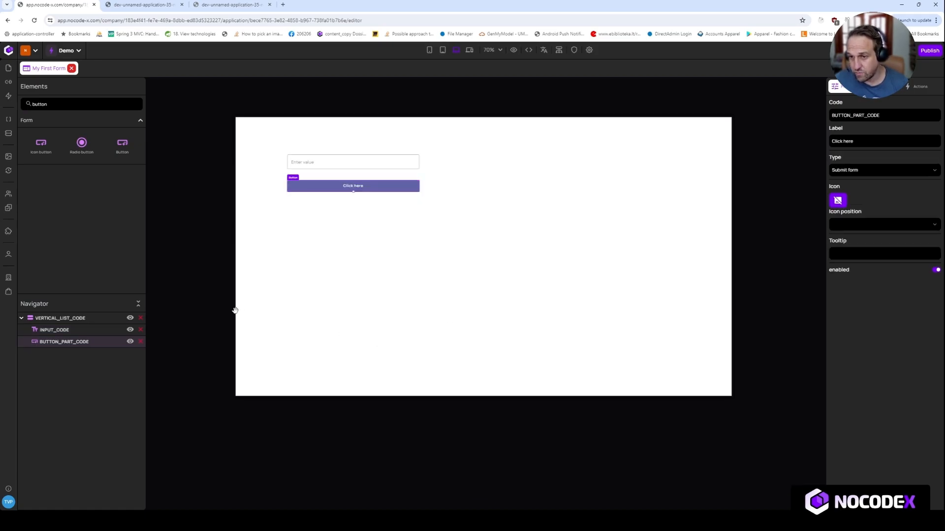
Set the input field's code to MY_FIRST_INPUT and its label to "Enter some value"
click(312, 168)
click(871, 115)
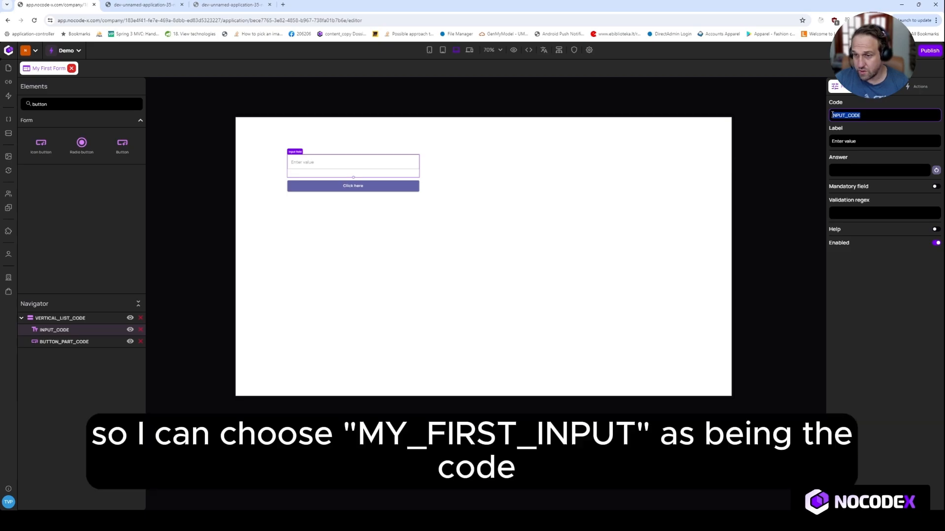
text(MY_FIRST_INPUT)
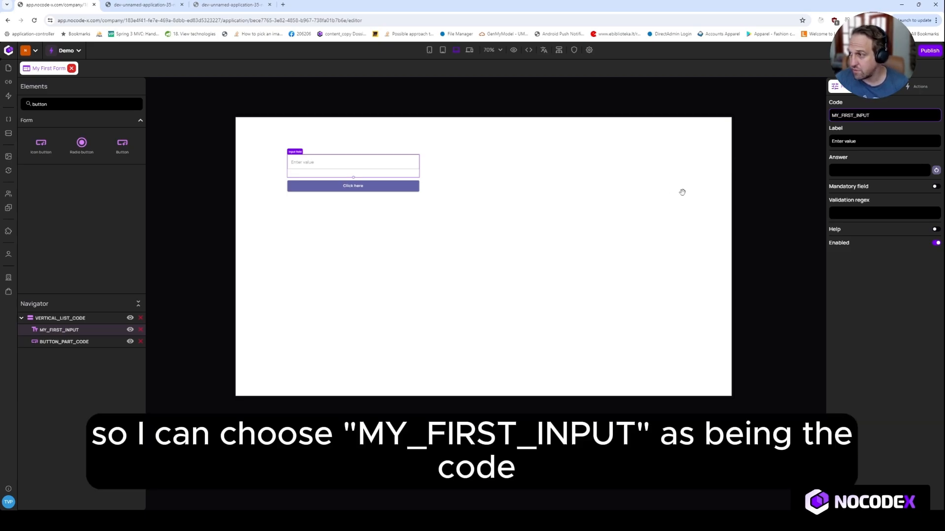
click(844, 142)
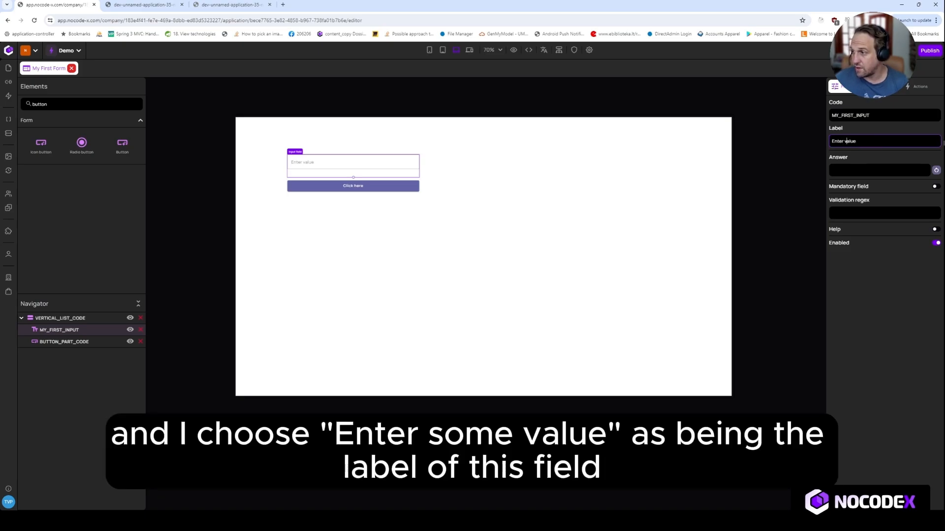
text(s)
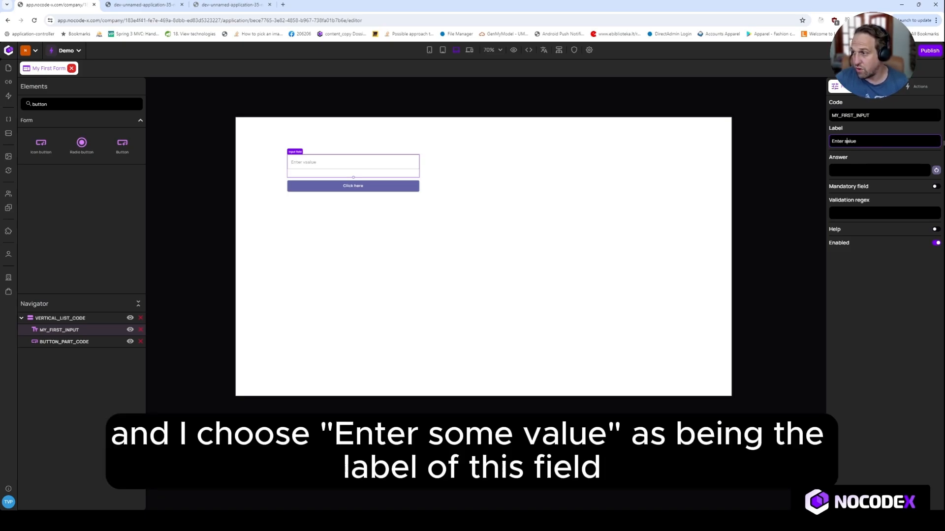
text(ome)
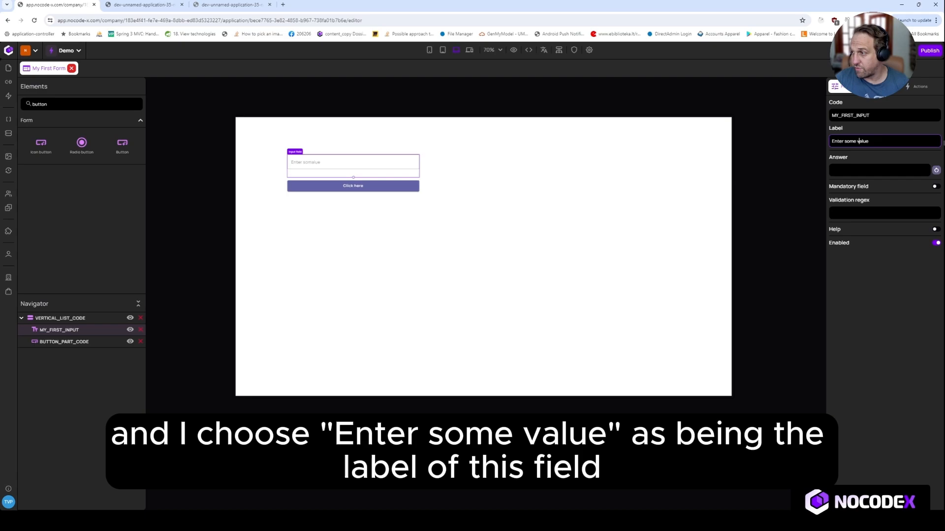
click(820, 190)
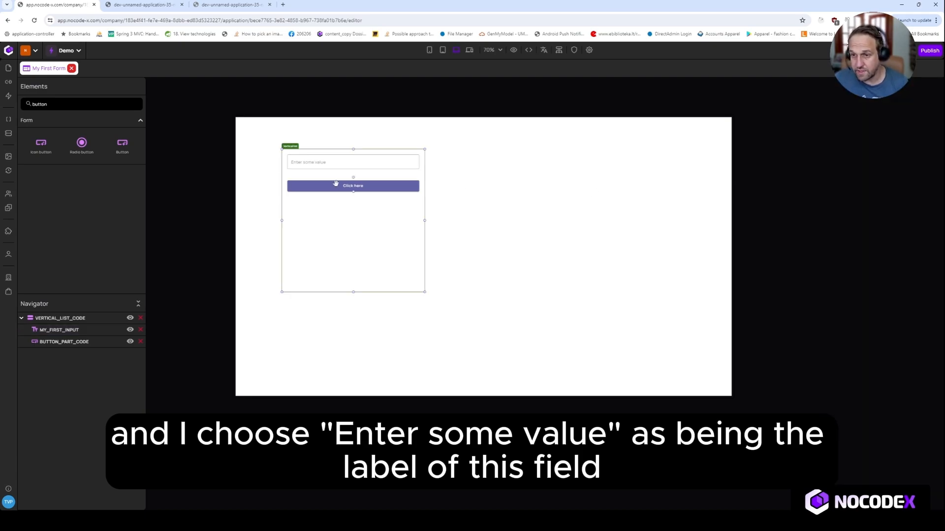
Set the button's code to MY_FIRST_SUBMIT_BUTTON and its label to "Submit"
click(389, 194)
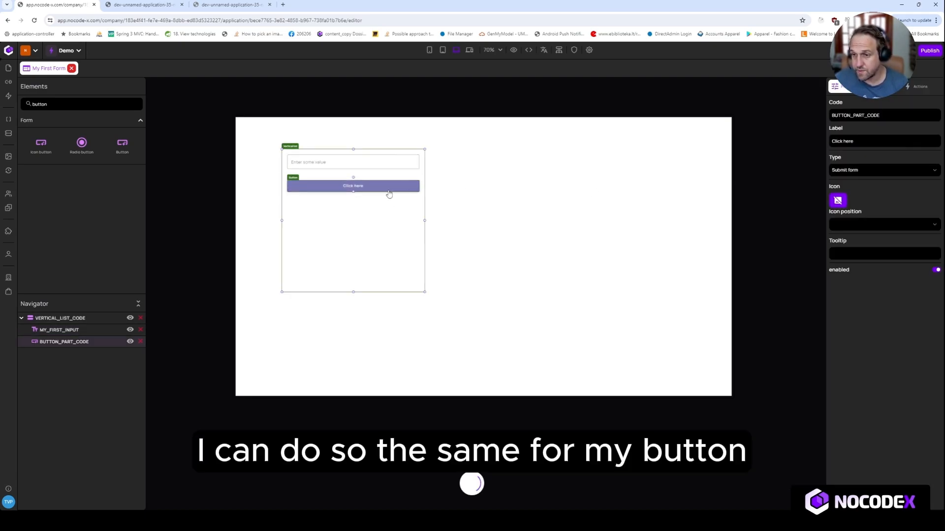
double_click(830, 114)
text(MY_FIR)
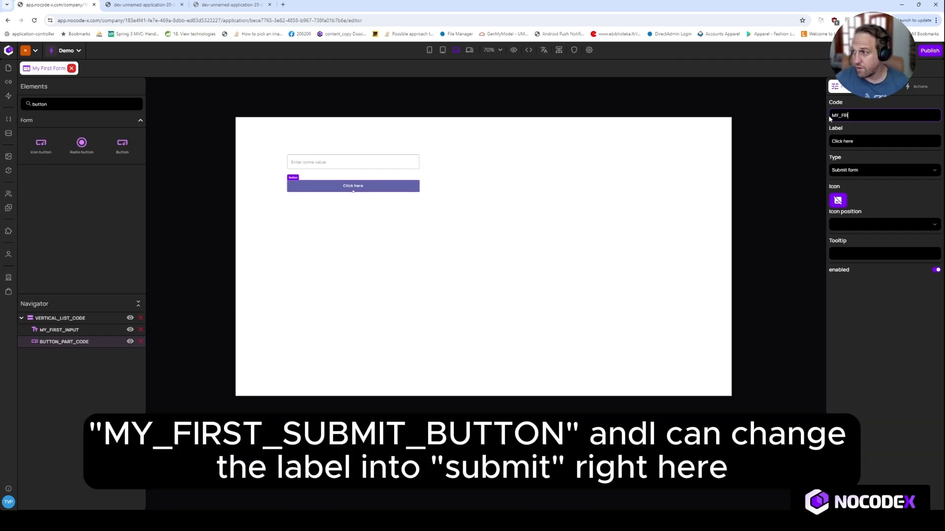
text(ST_SUBMIT)
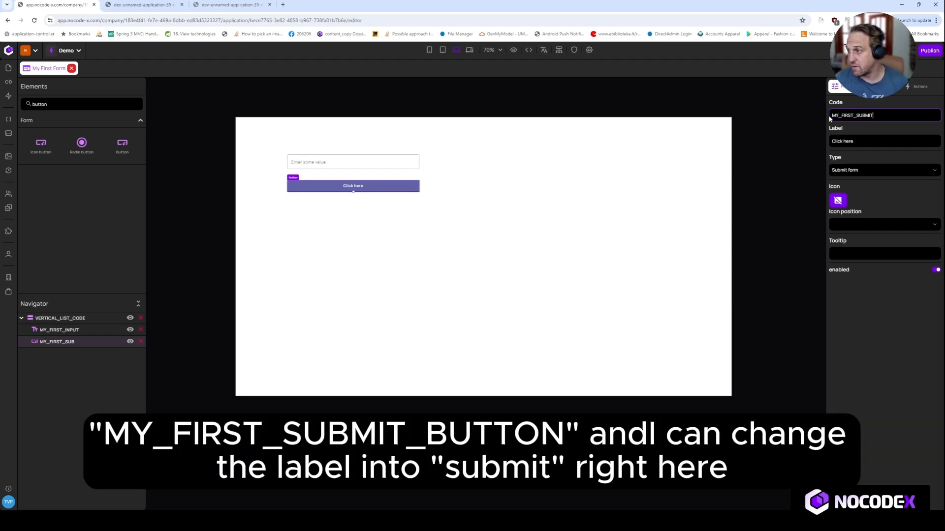
text(_BUTTON)
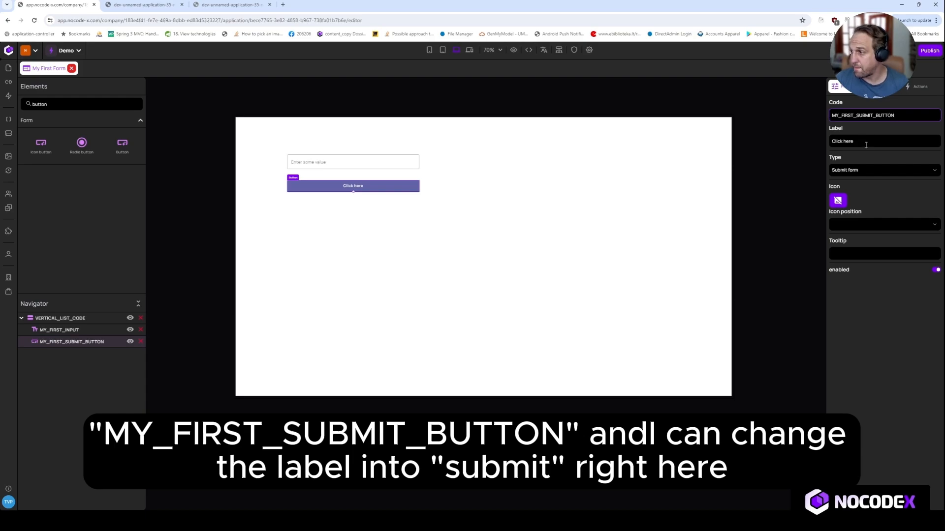
click(866, 144)
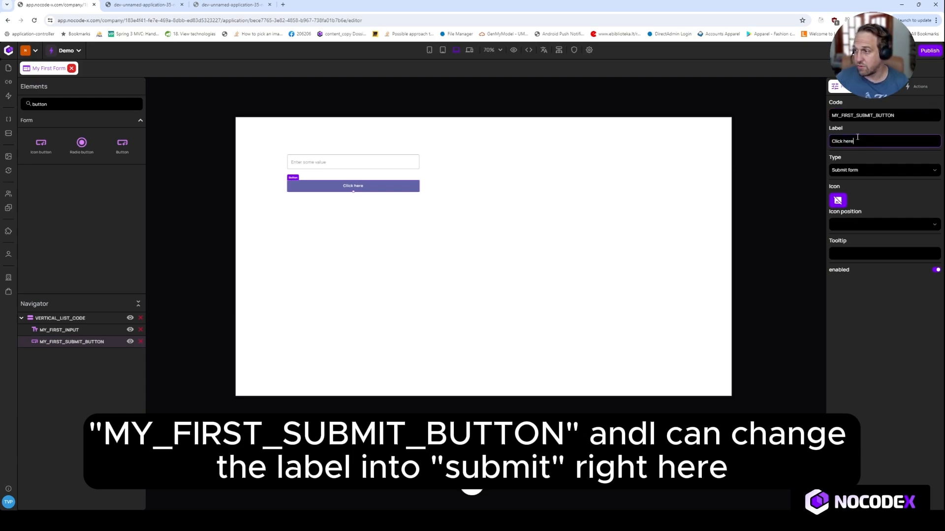
key(ctrl+a)
text(Submit)
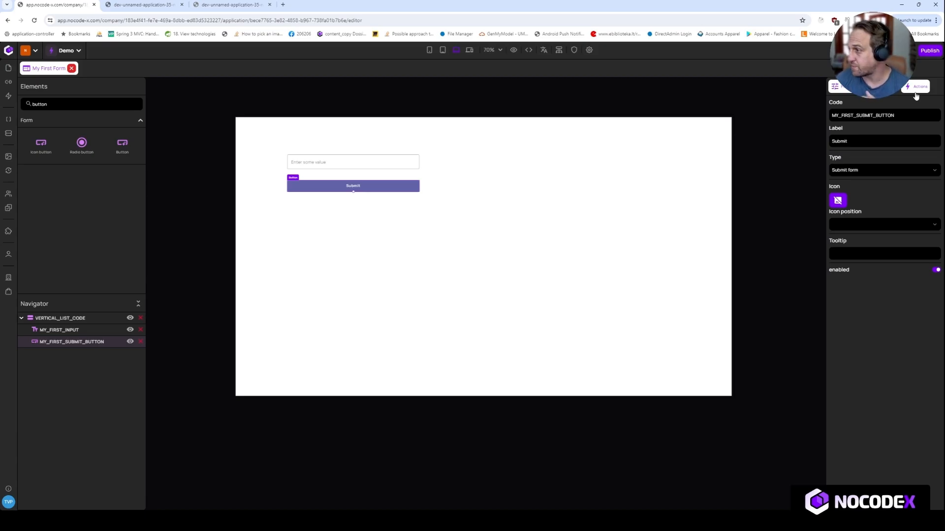
Create a new action for the Submit button's On click trigger
click(916, 89)
mouse_move(833, 112)
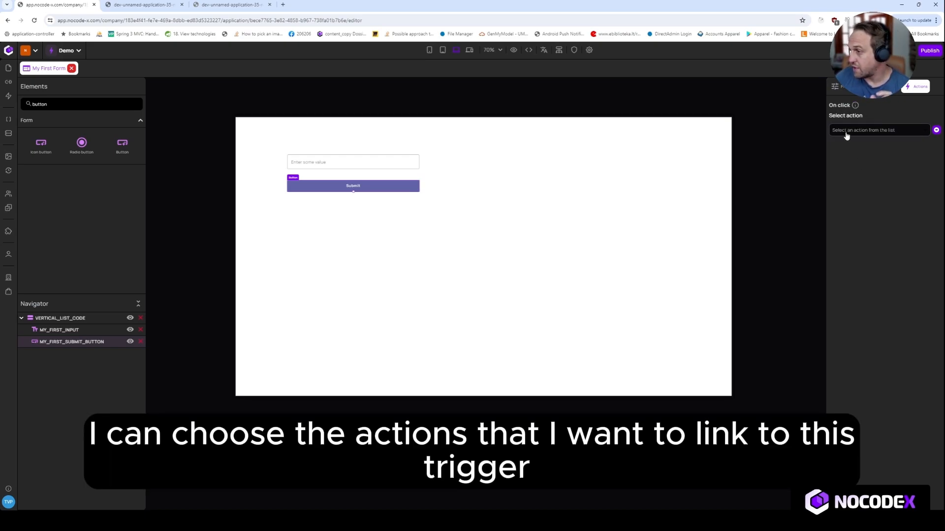
click(845, 130)
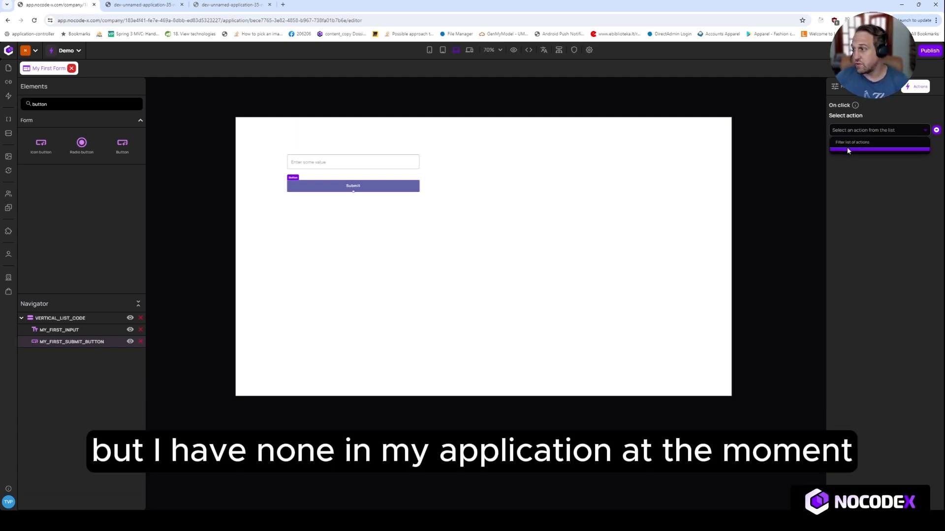
click(904, 152)
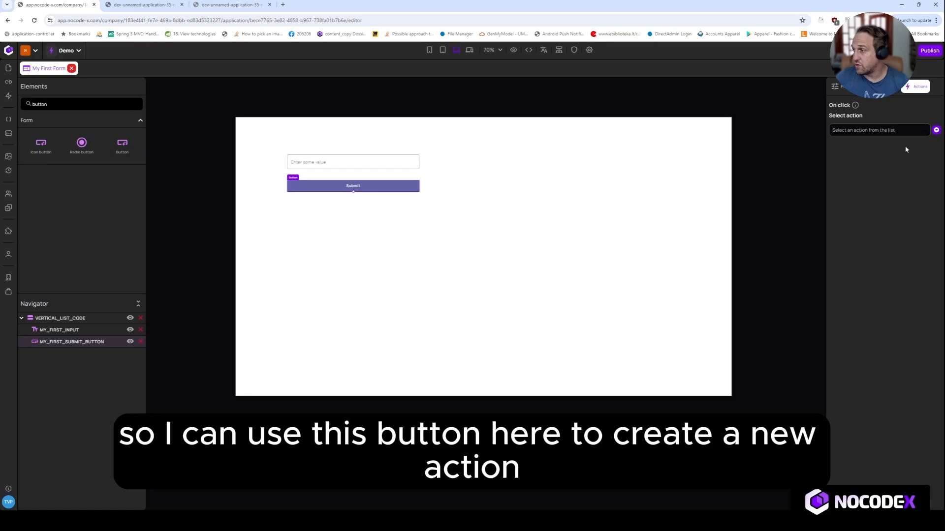
click(936, 130)
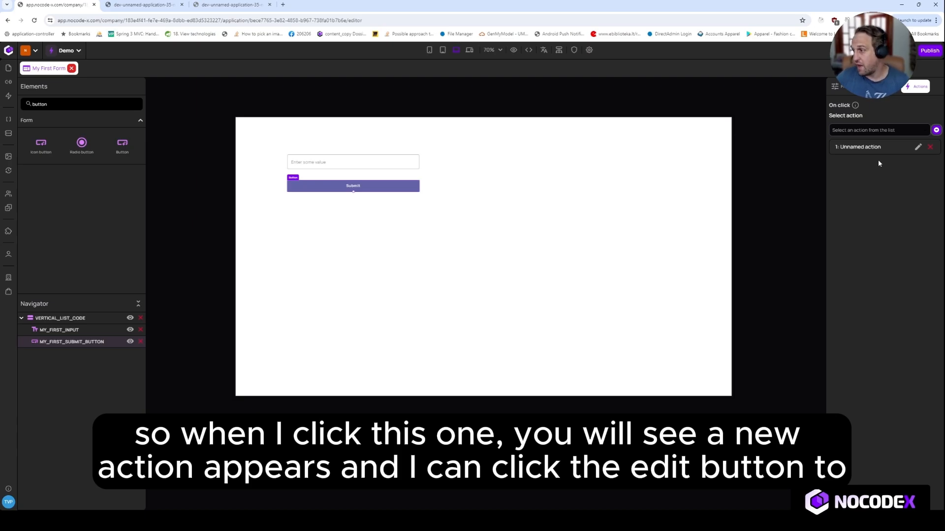
Open the Submit button's new action for editing and rename it "My First Action"
click(917, 148)
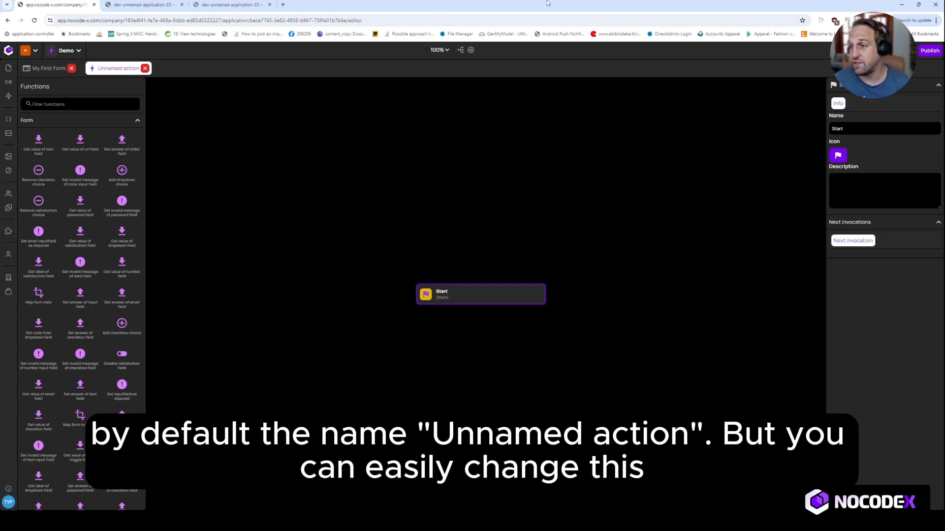
click(471, 52)
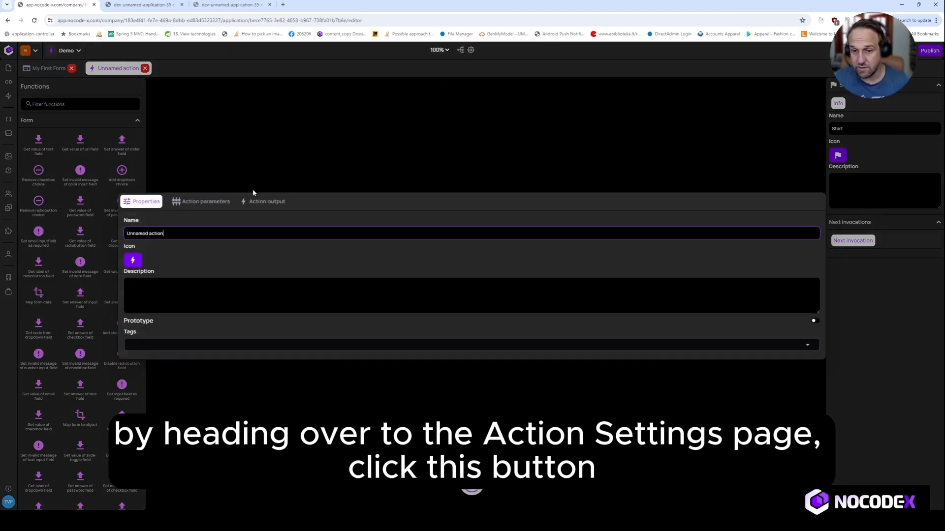
drag(165, 233, 125, 234)
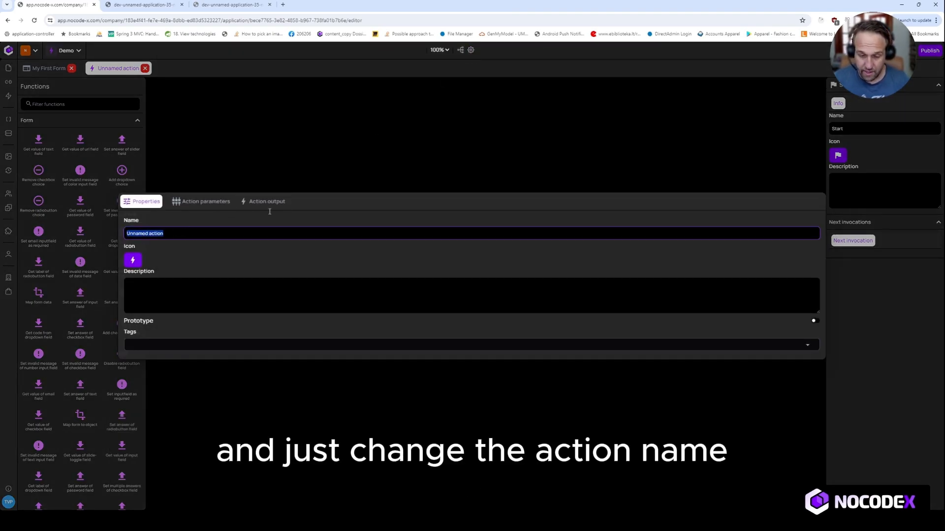
text(My F)
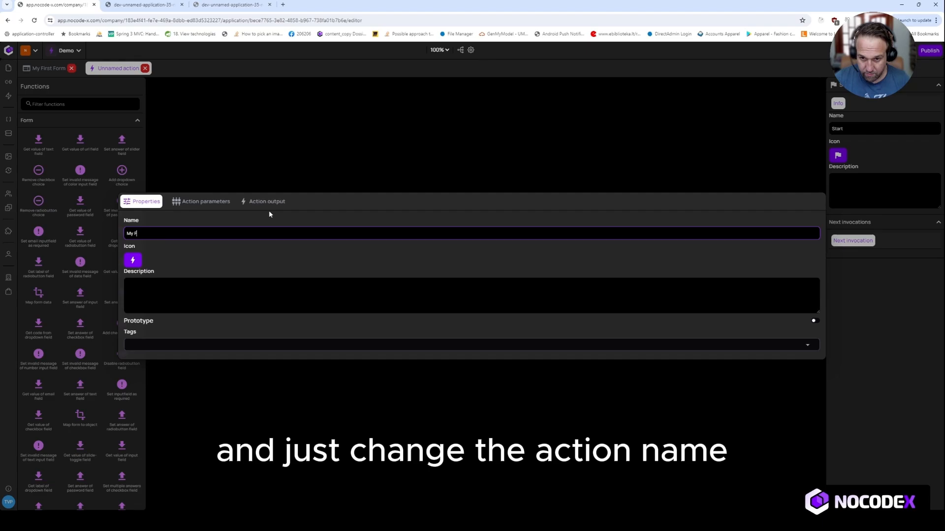
text(irst Action)
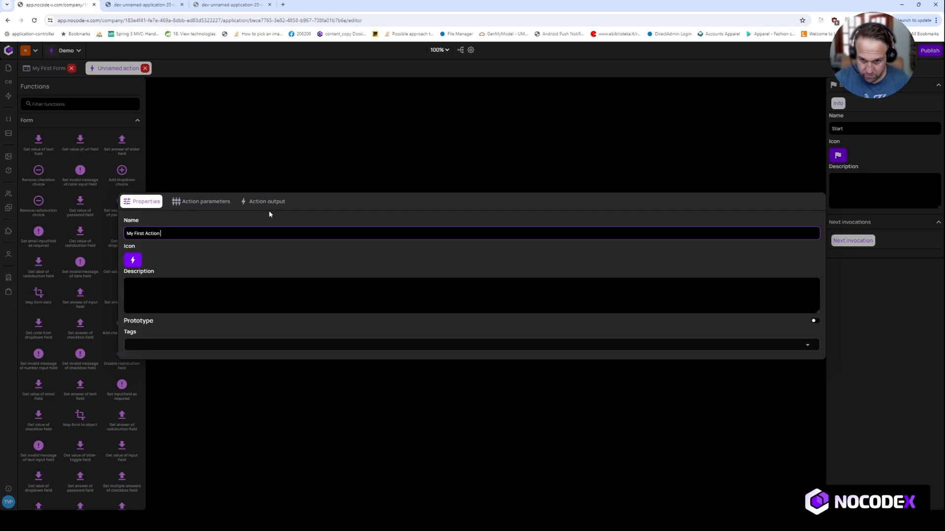
click(247, 259)
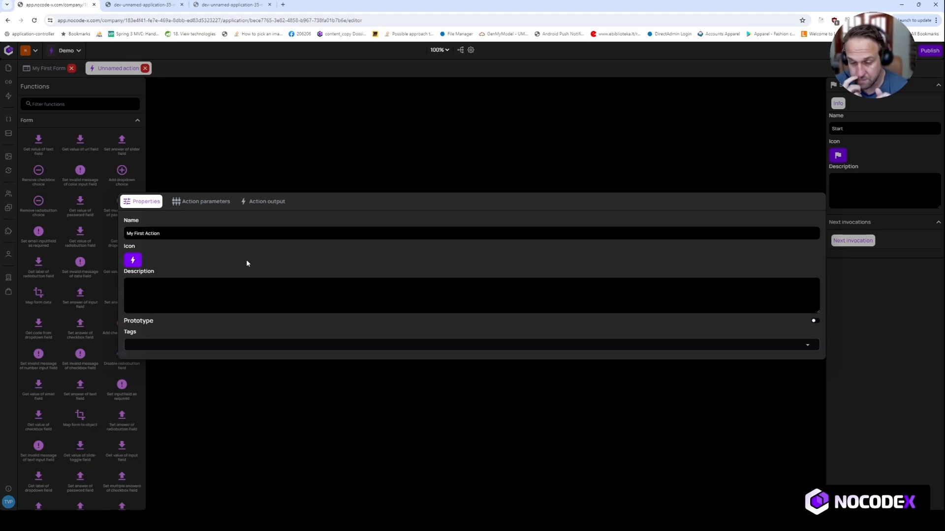
click(275, 159)
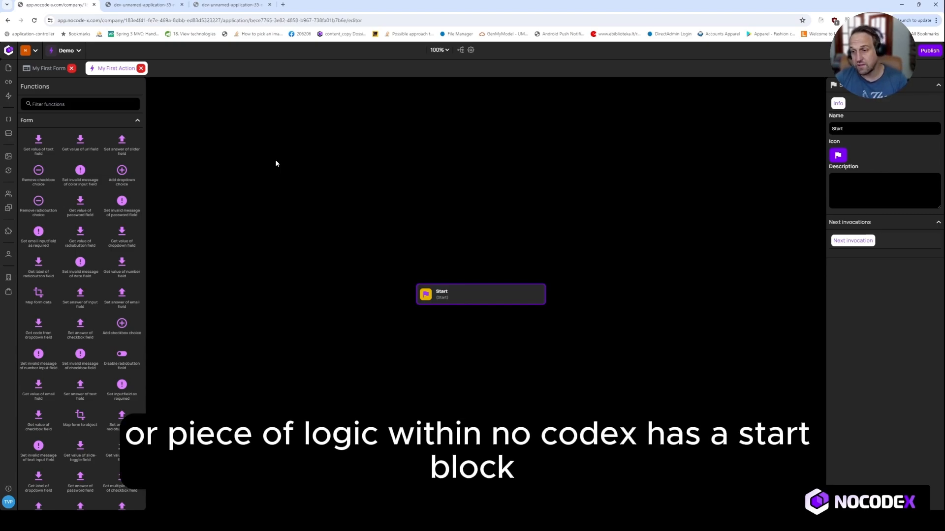
Move the Start block up the canvas, filter the functions by "log", and place a Write to application log block beneath it
mouse_move(484, 298)
mouse_down()
mouse_move(471, 256)
mouse_move(475, 146)
mouse_up()
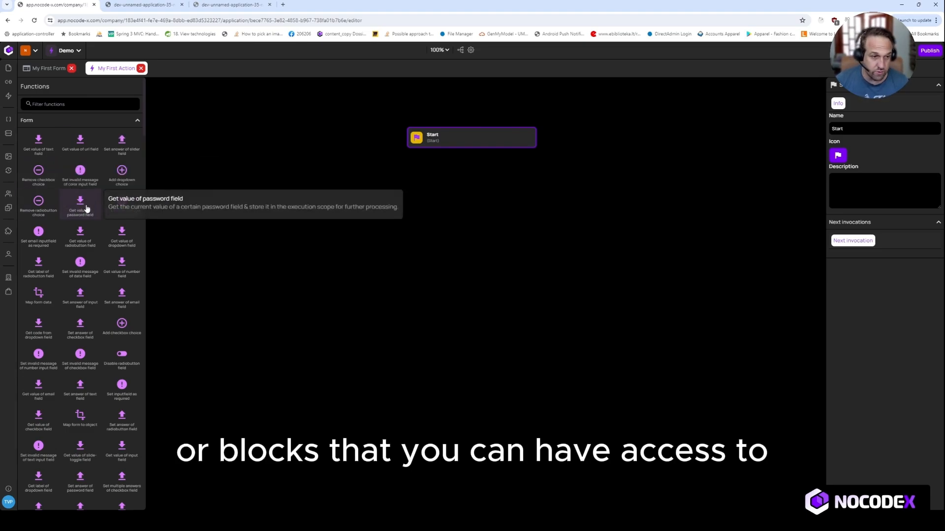
scroll(84, 162, down, 6)
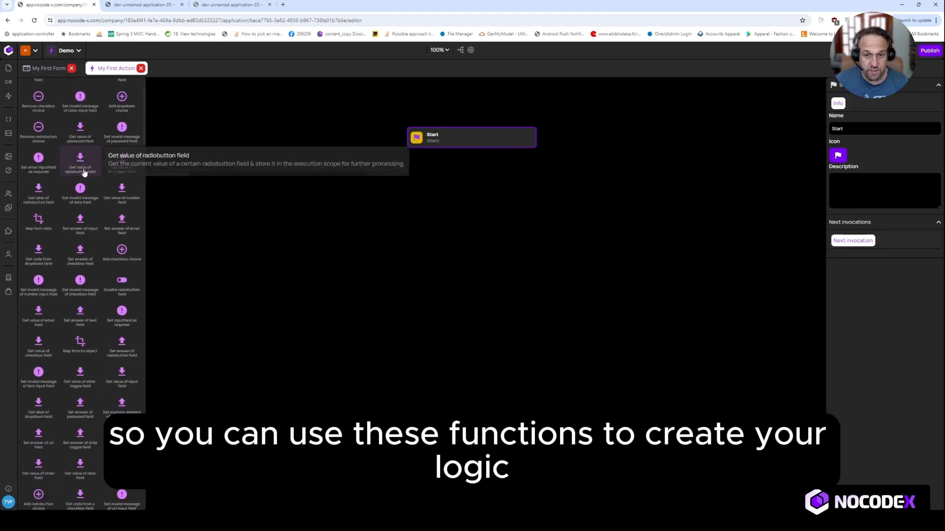
scroll(85, 175, down, 4)
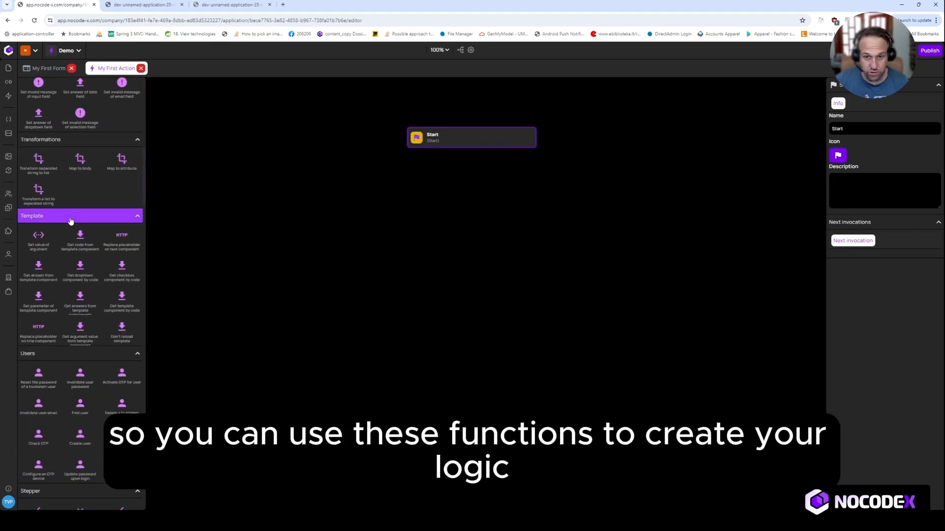
scroll(71, 221, up, 11)
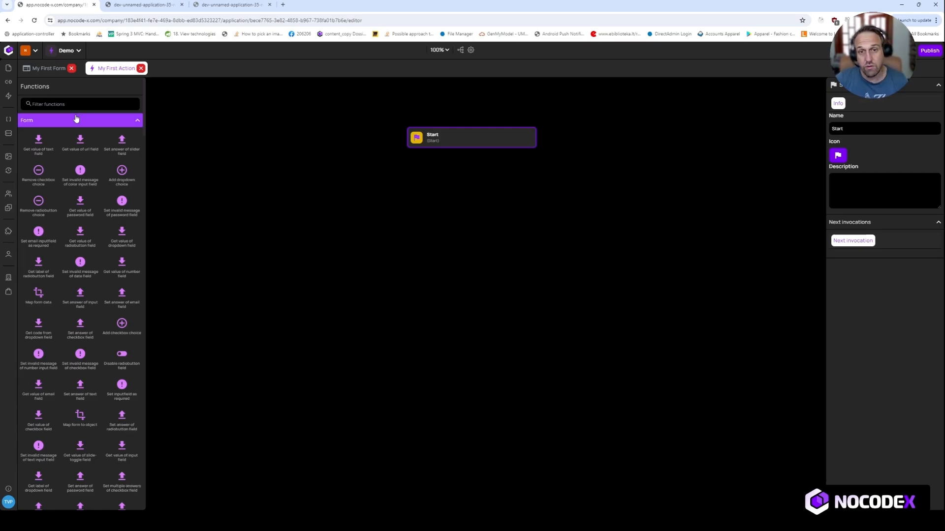
scroll(90, 212, down, 10)
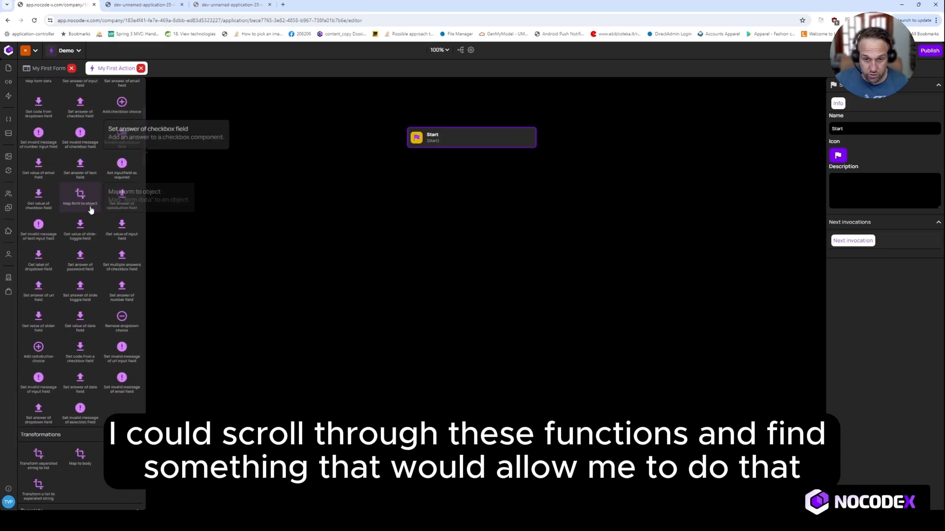
scroll(89, 213, up, 10)
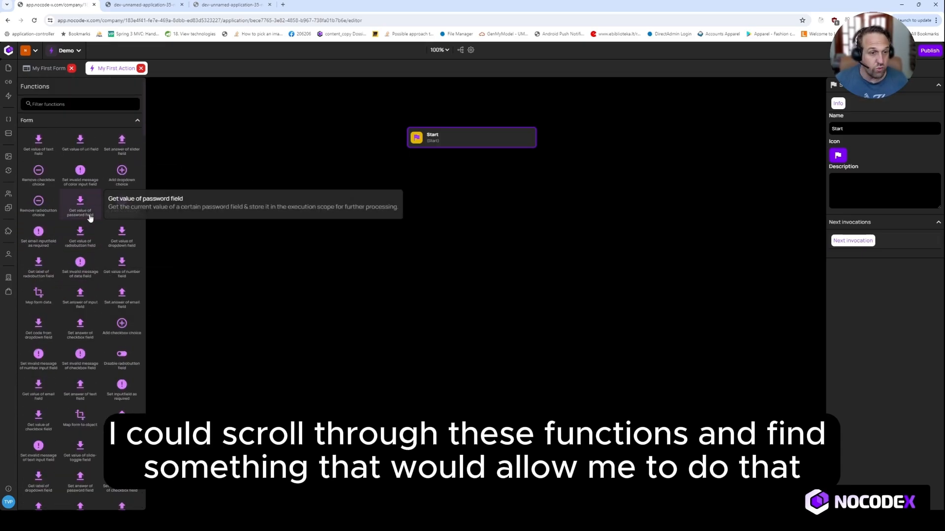
click(63, 104)
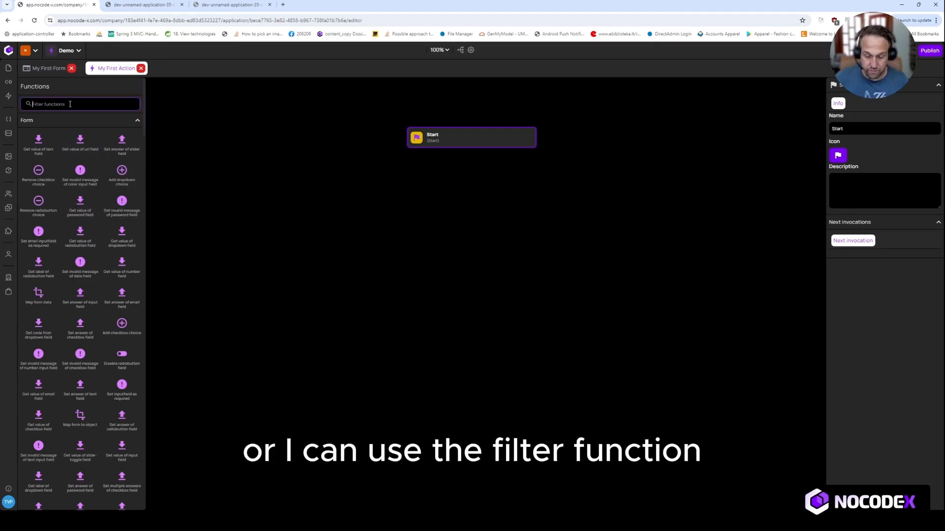
text(log)
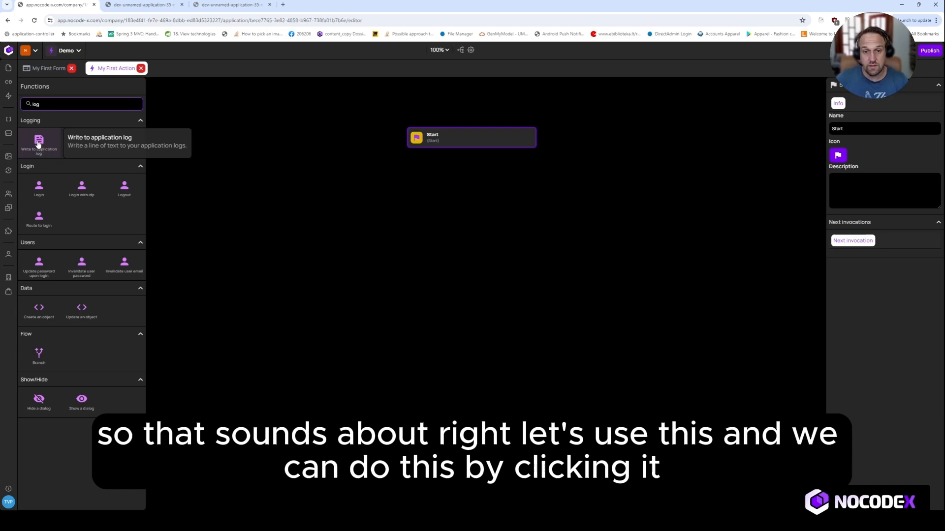
drag(39, 142, 471, 191)
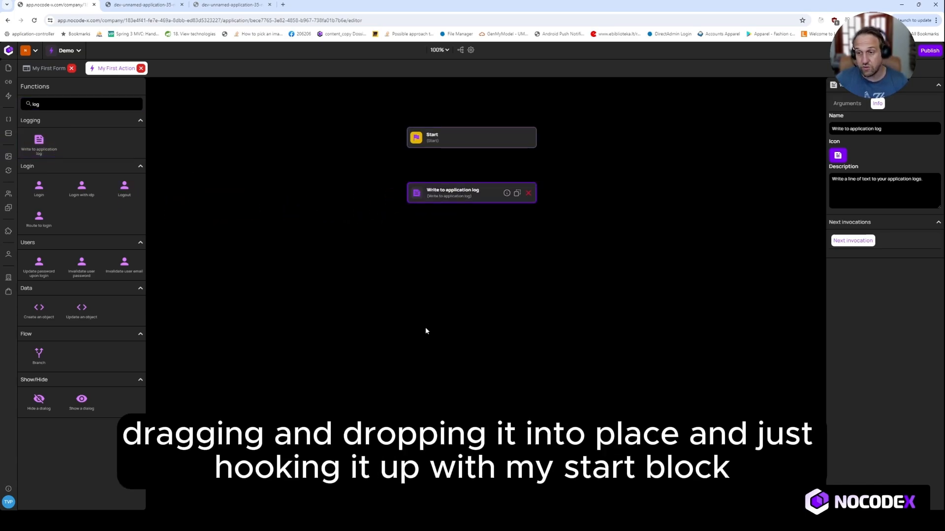
Connect the Start block to the Write to application log block and shift the log block slightly lower
mouse_move(472, 149)
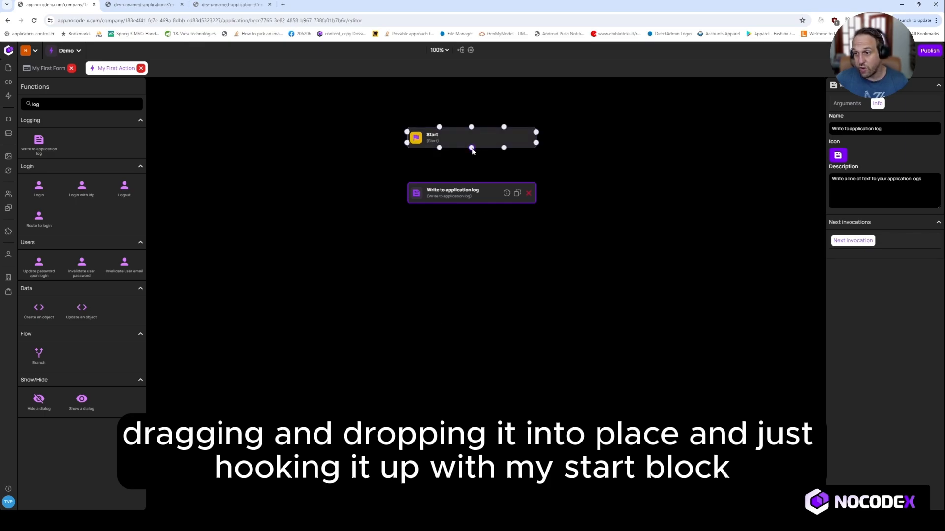
drag(472, 149, 472, 191)
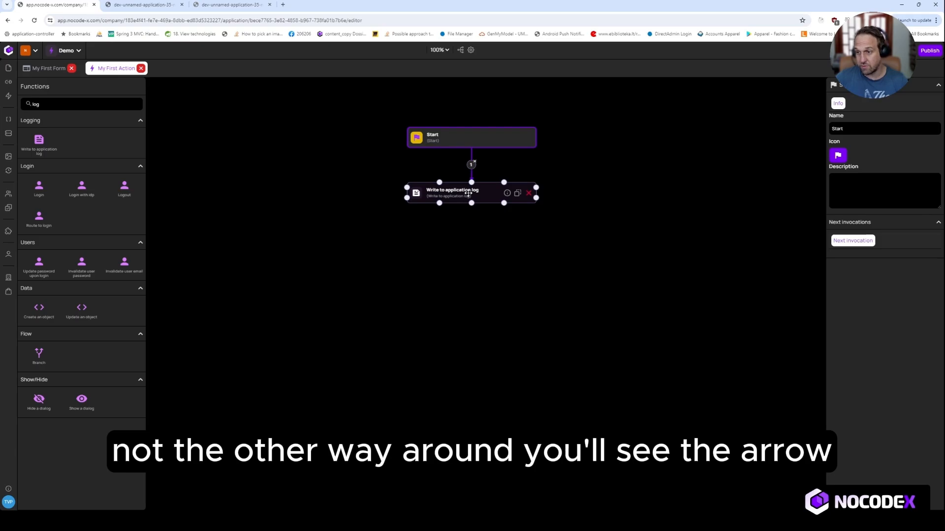
drag(461, 197, 468, 195)
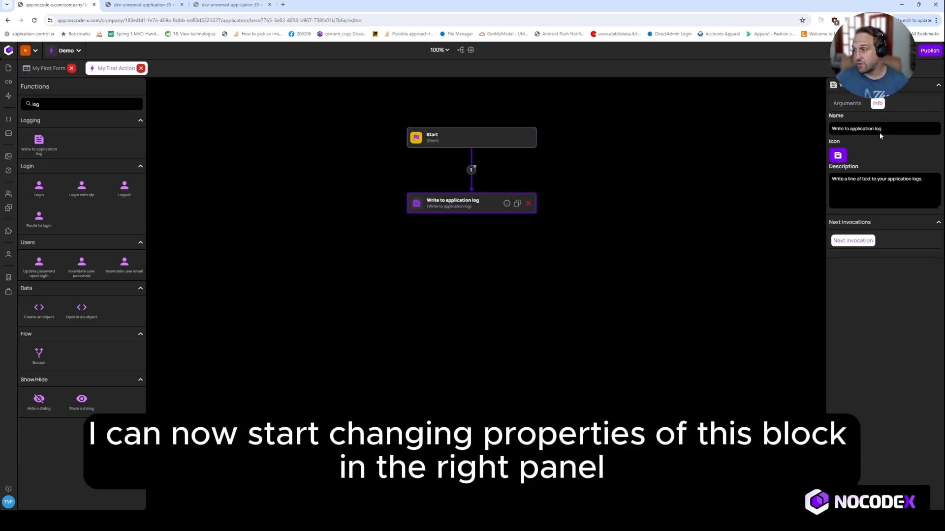
Review the editable name and description of the Write to application log block
drag(886, 129, 830, 132)
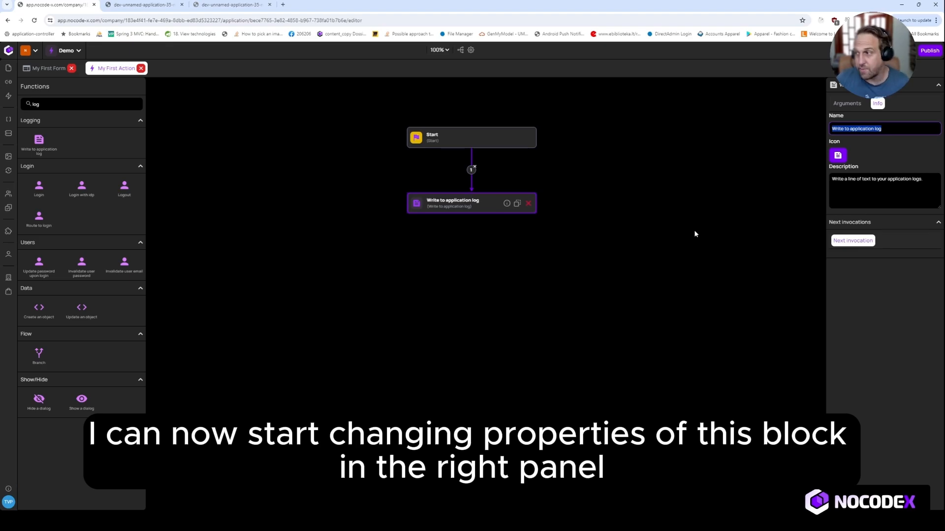
click(912, 128)
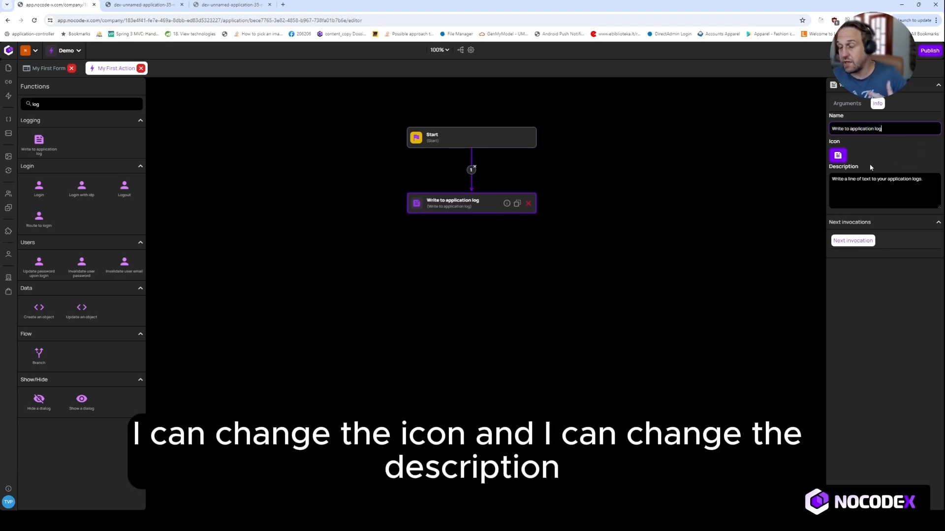
click(880, 197)
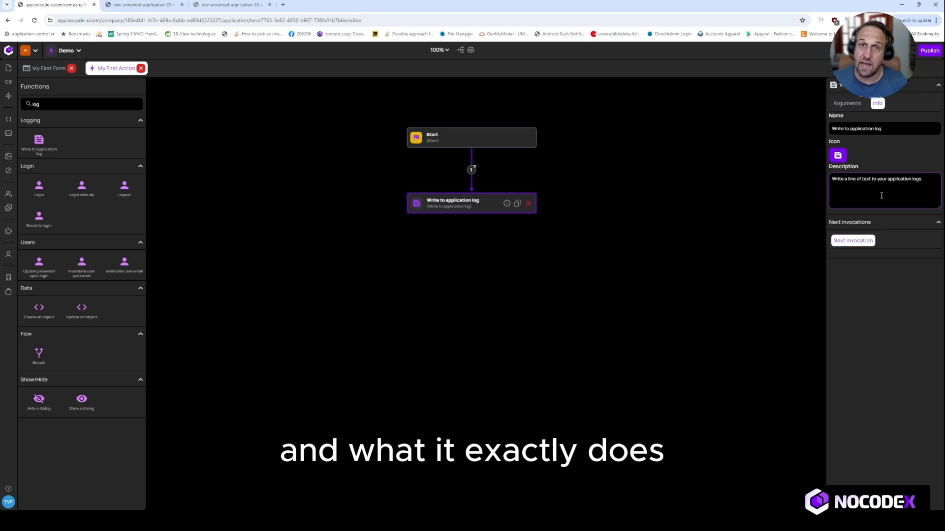
Set the text argument of the Write to application log block to "Hey Ho Lets Go!"
click(841, 106)
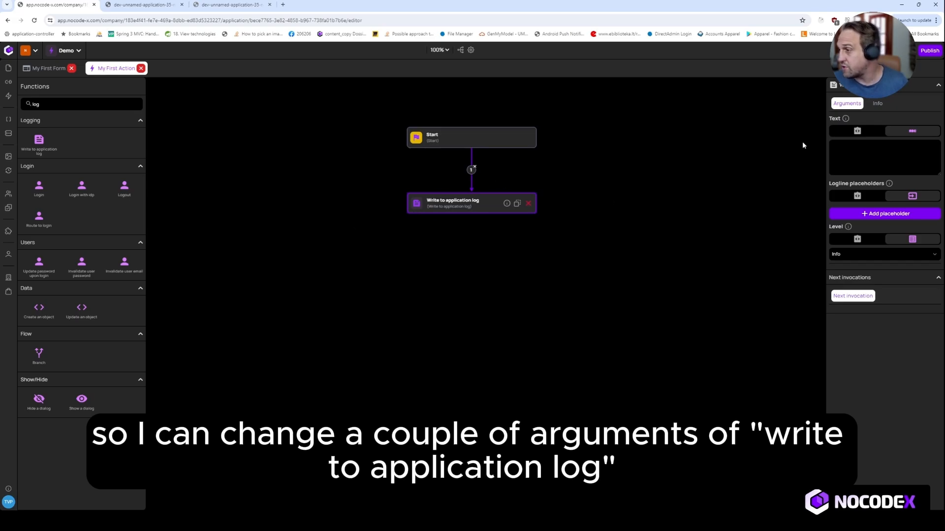
mouse_move(845, 121)
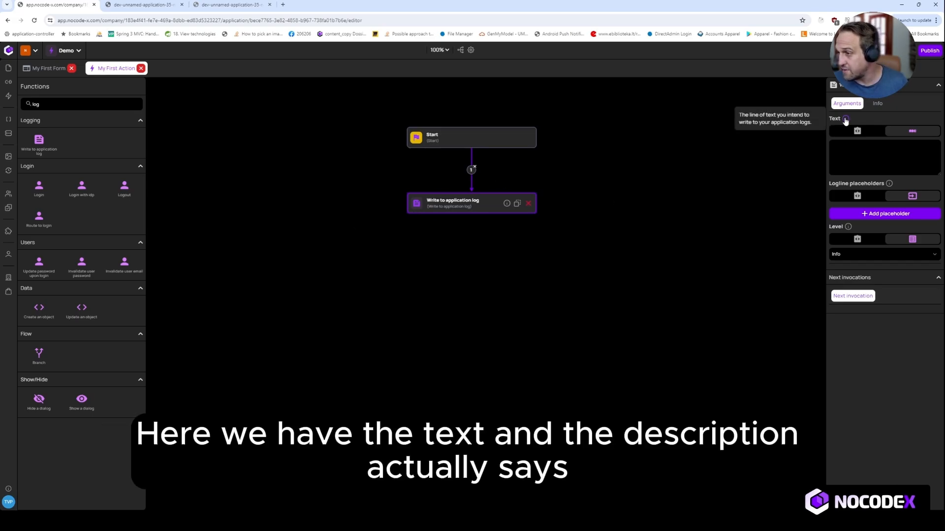
click(839, 150)
text(He)
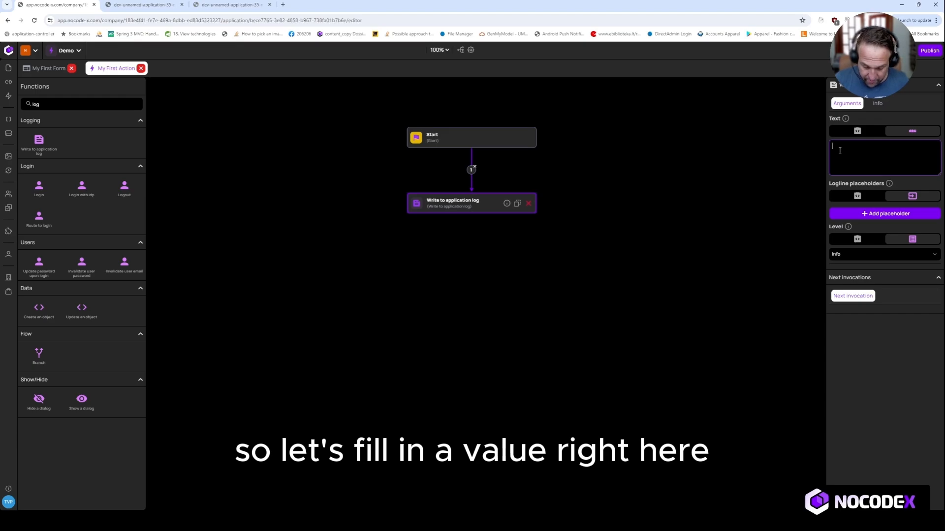
text(y Ho)
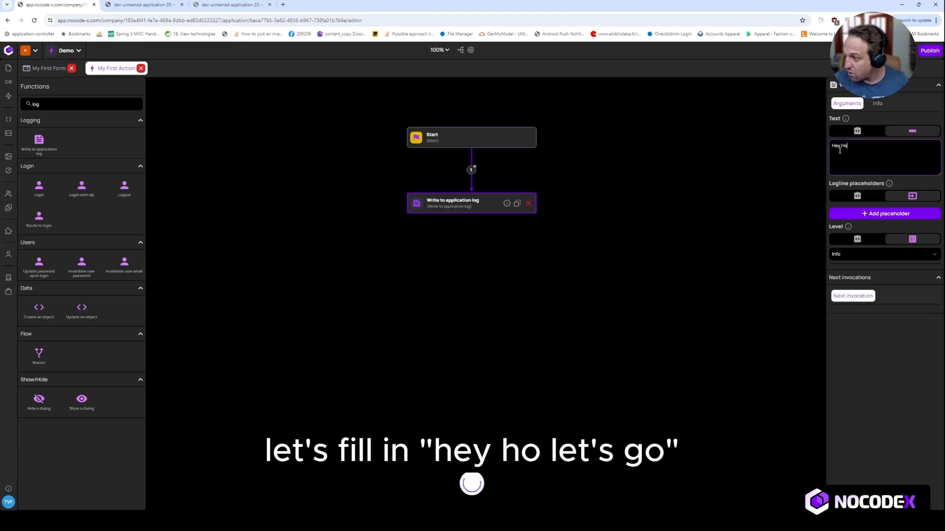
text( Lets Go!)
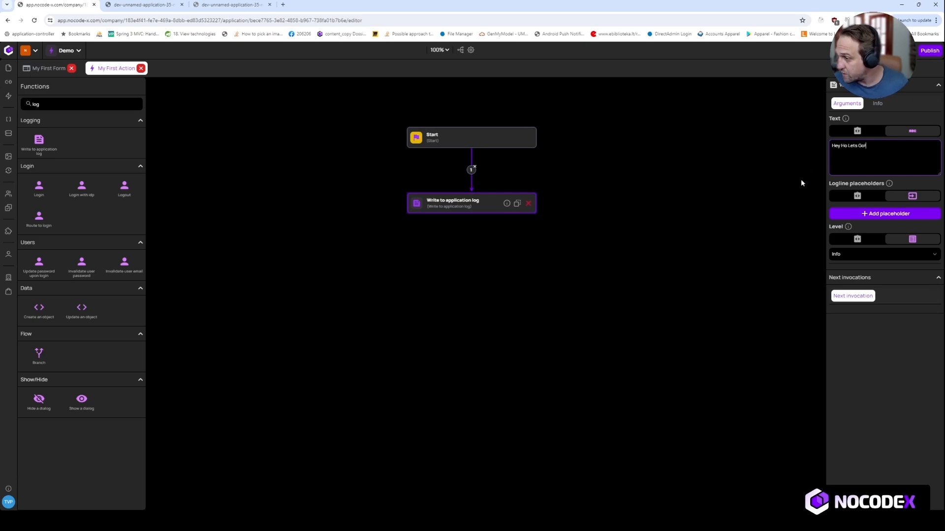
mouse_move(856, 181)
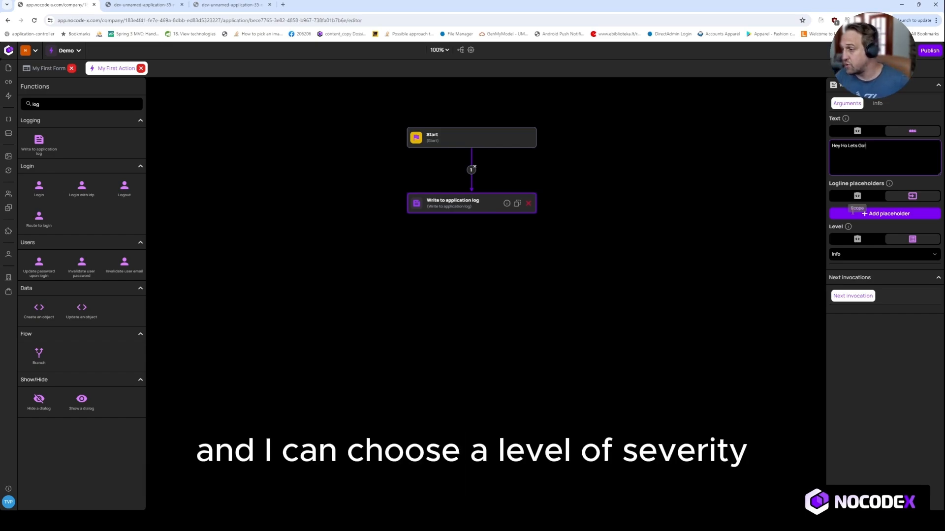
mouse_move(847, 227)
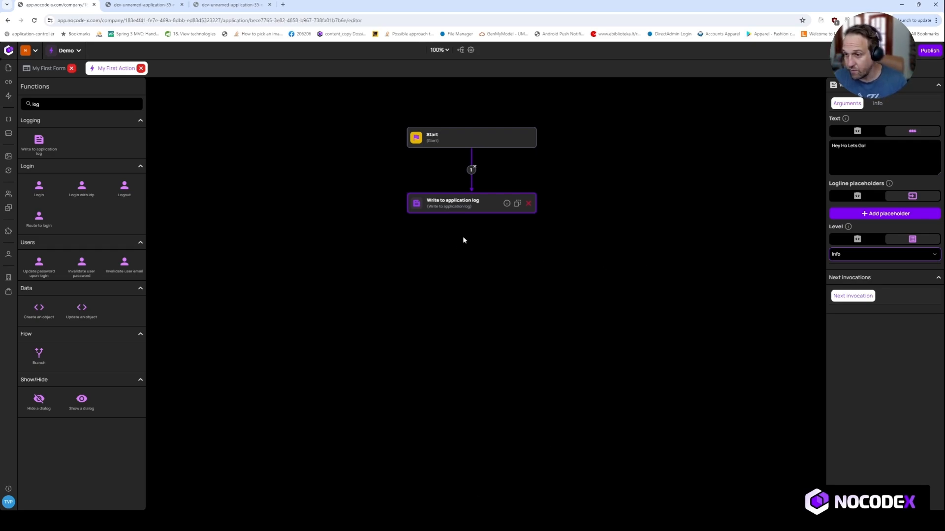
Return to the My First Form page and turn off its authentication requirement
click(46, 69)
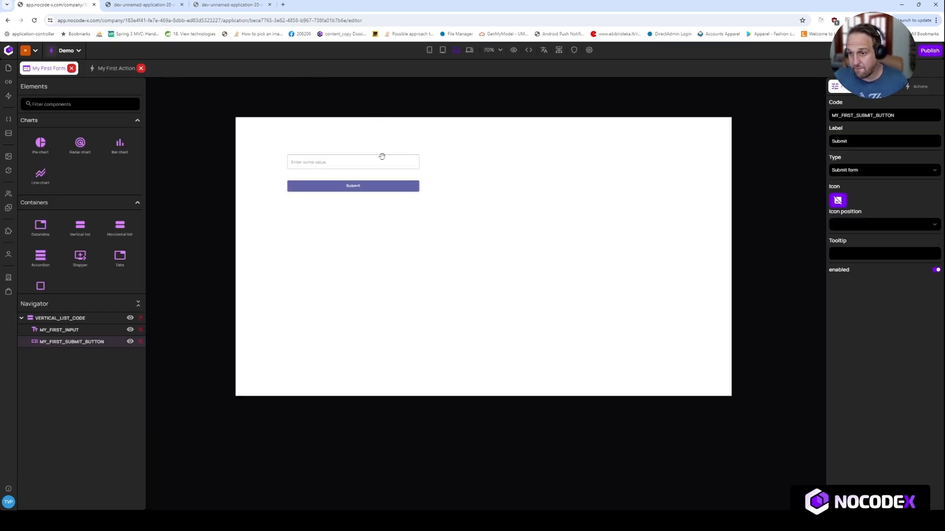
click(574, 51)
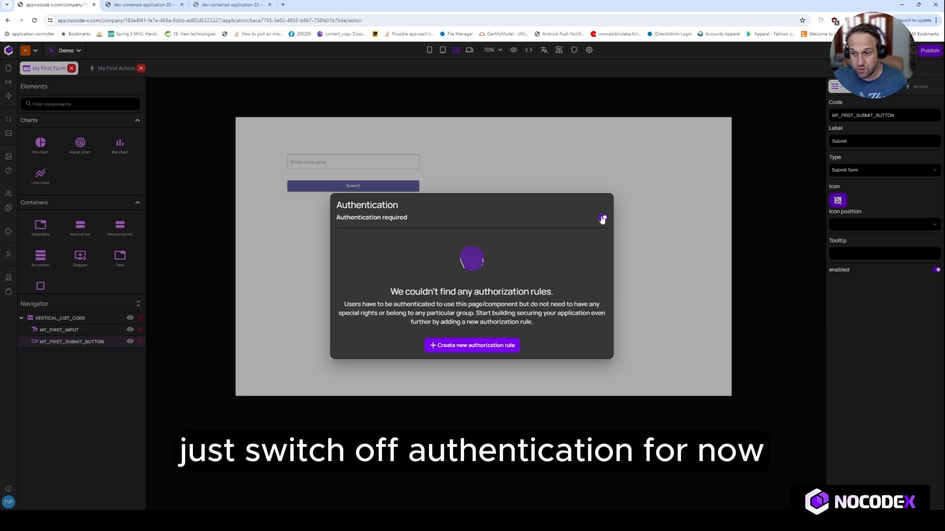
click(602, 218)
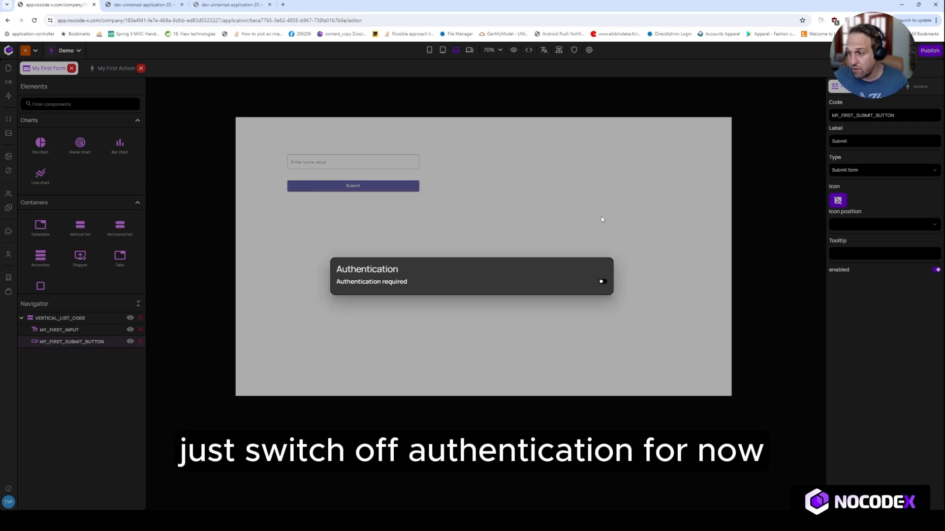
click(590, 180)
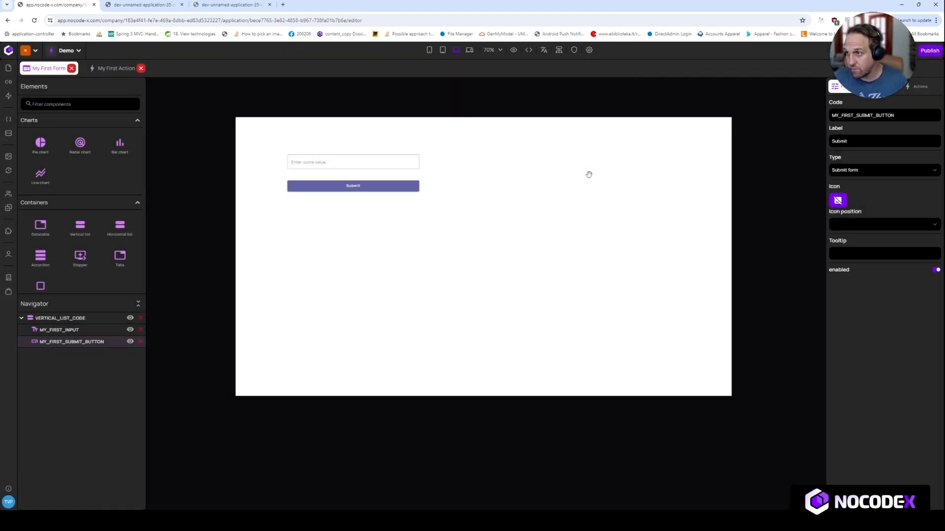
Set the My First Form page's path to "my-first-form" and copy its full URL from the page properties
click(589, 50)
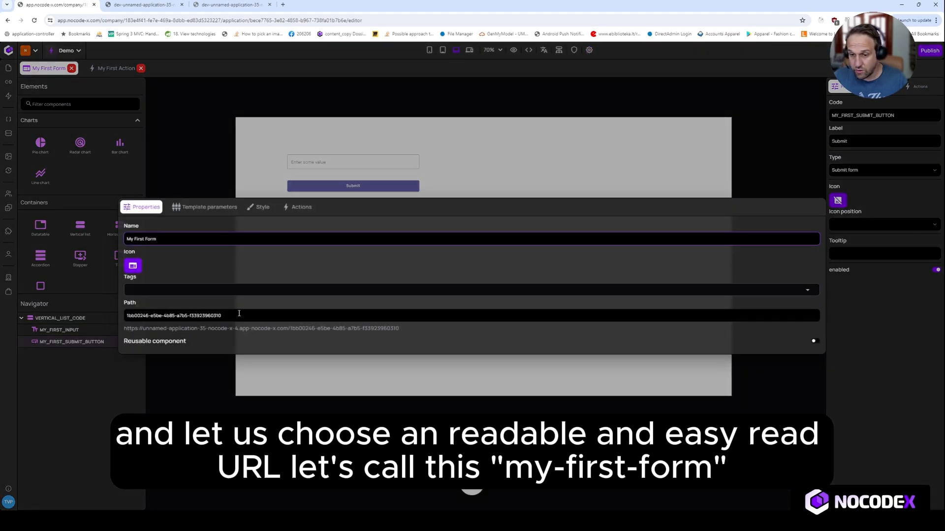
drag(239, 314, 107, 319)
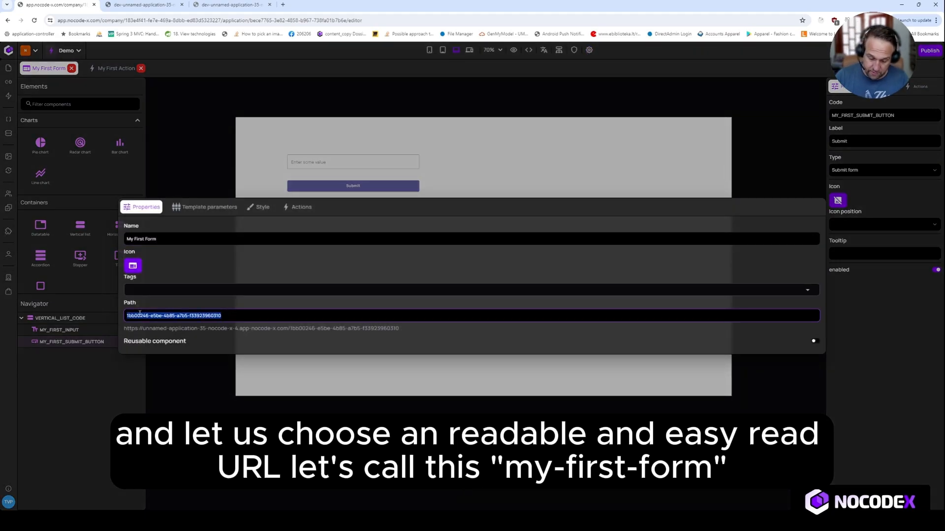
text(my-first-form)
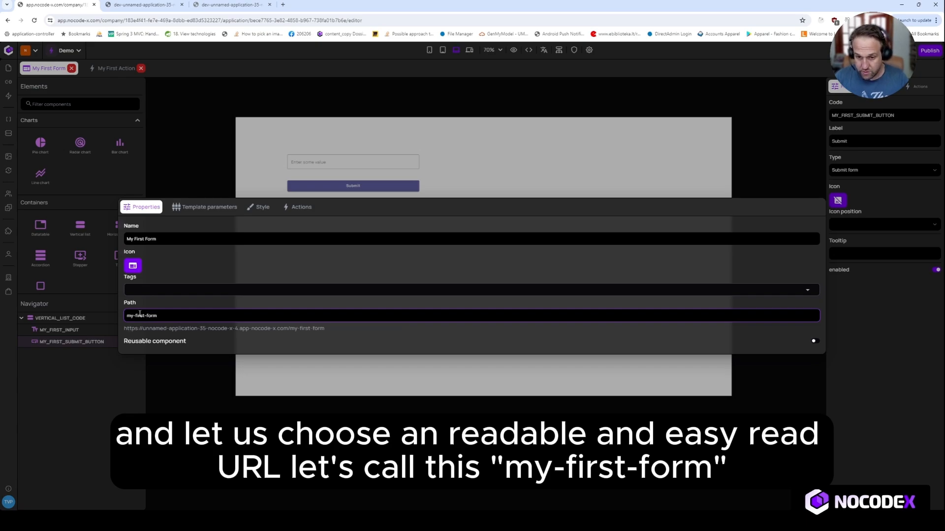
drag(349, 332, 120, 329)
key(ctrl+c)
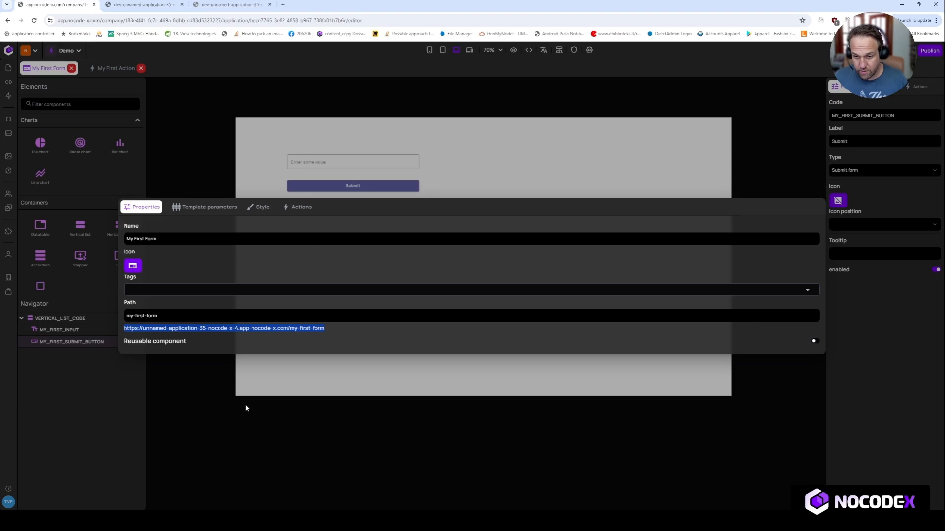
click(246, 408)
click(219, 377)
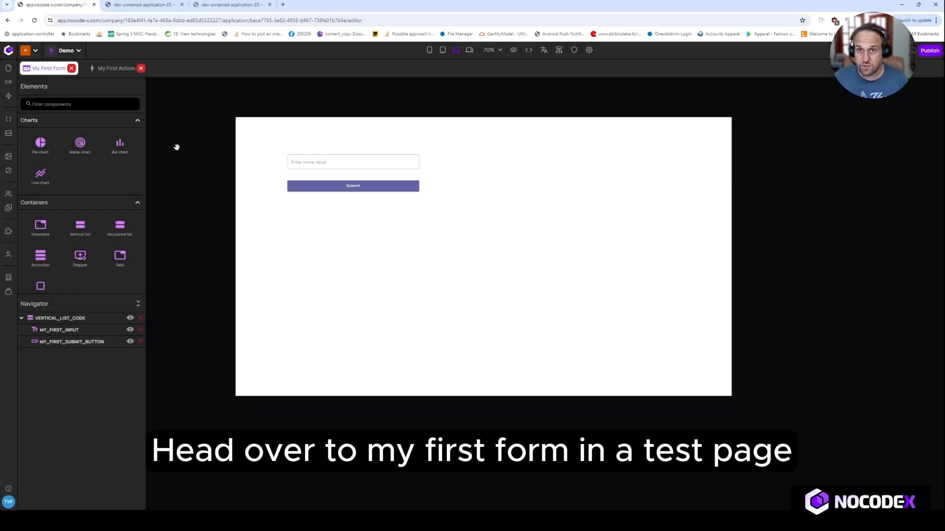
Load the copied my-first-form URL in the browser tab that holds the earlier test page
click(146, 4)
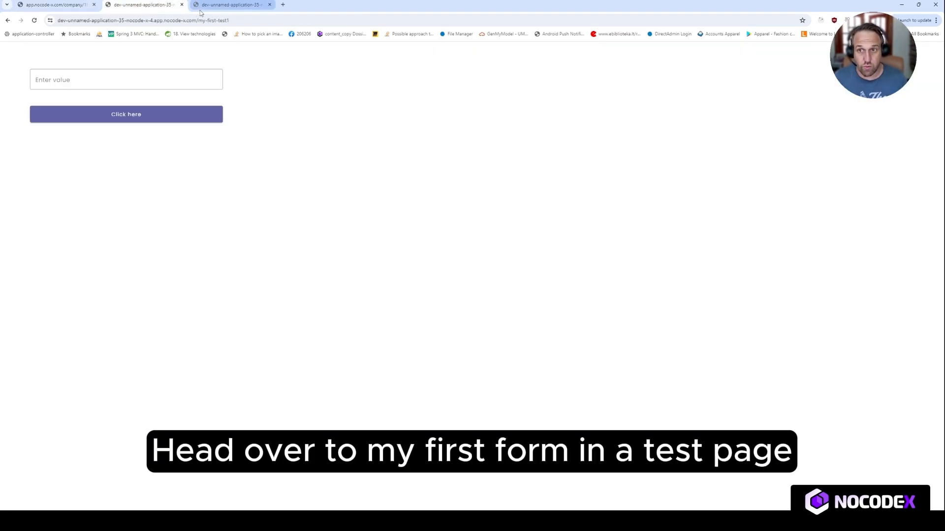
click(213, 20)
key(ctrl+v)
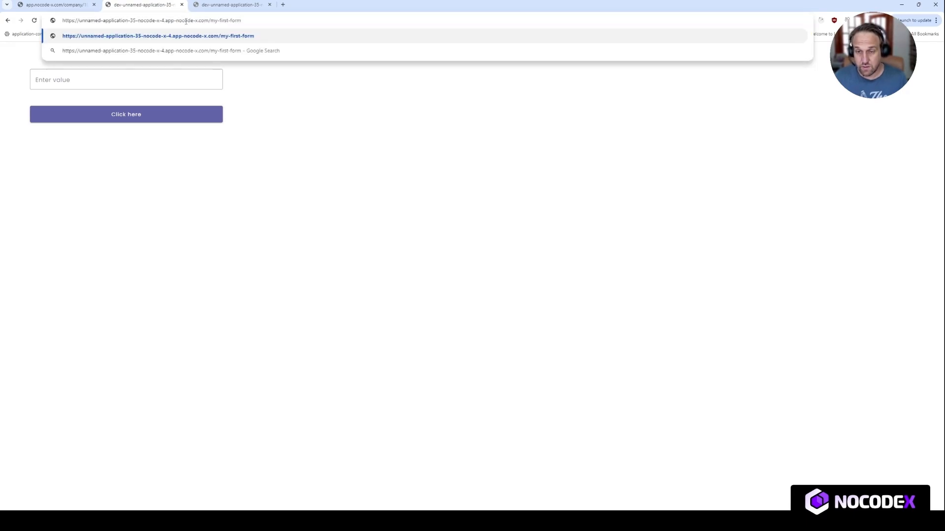
key(Return)
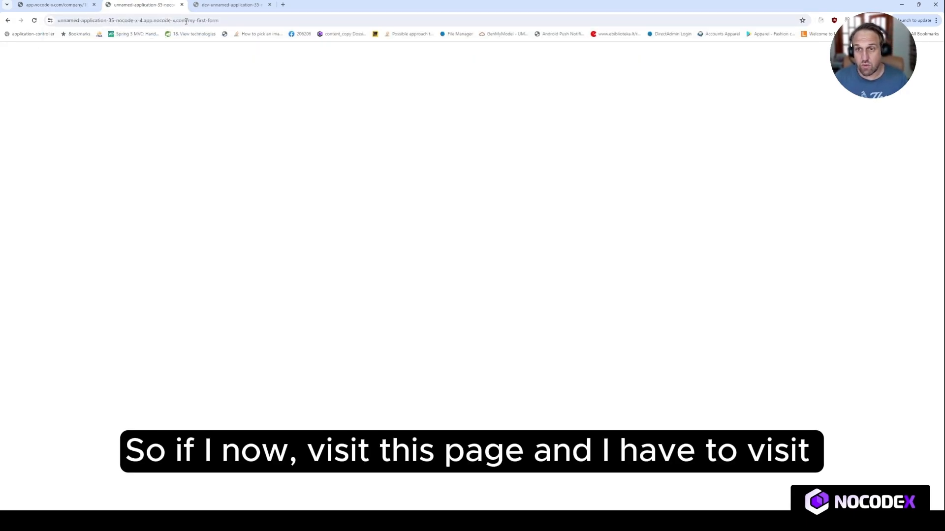
Add the prefix "dev-" to the address to load the form's development version, and submit the form with no value
click(130, 18)
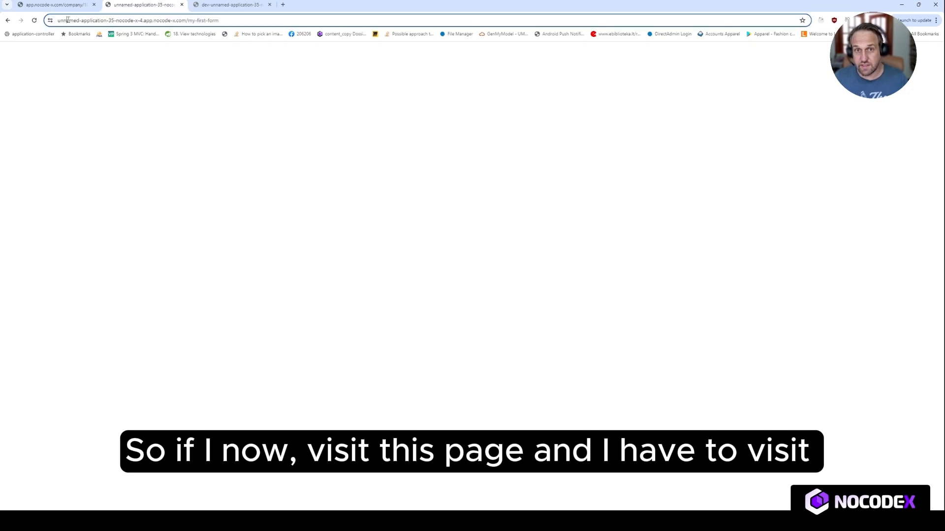
click(79, 20)
text(dev-)
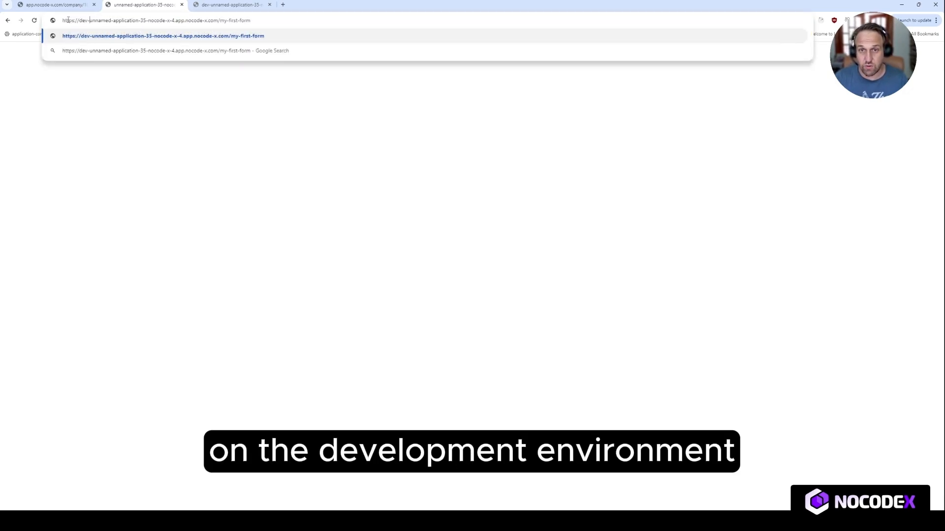
key(Return)
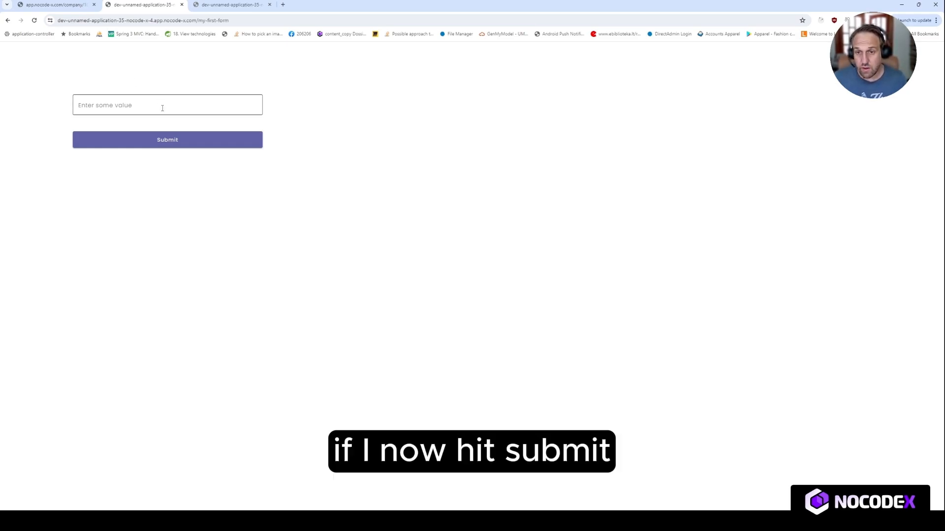
click(162, 142)
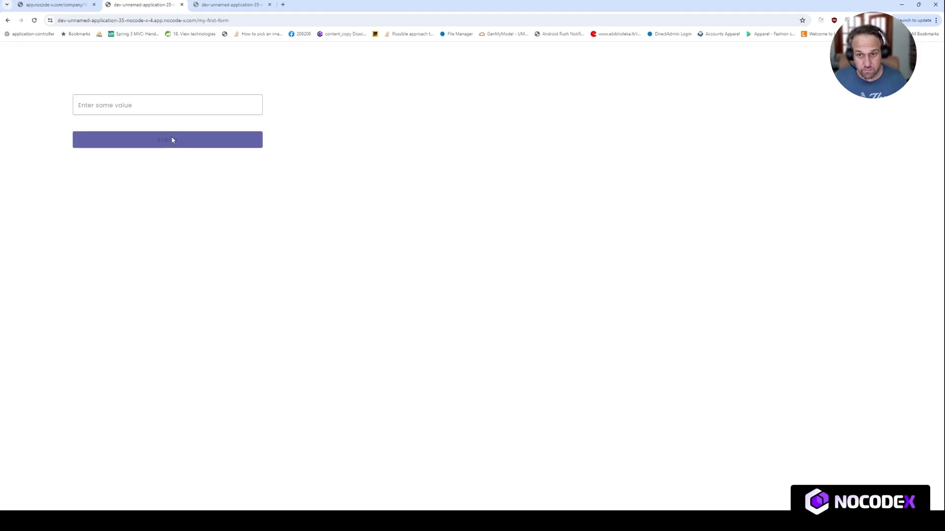
Open the application logs in the editor, check the newest "Hey Ho Lets Go!" entry and go to the action that wrote it
click(60, 5)
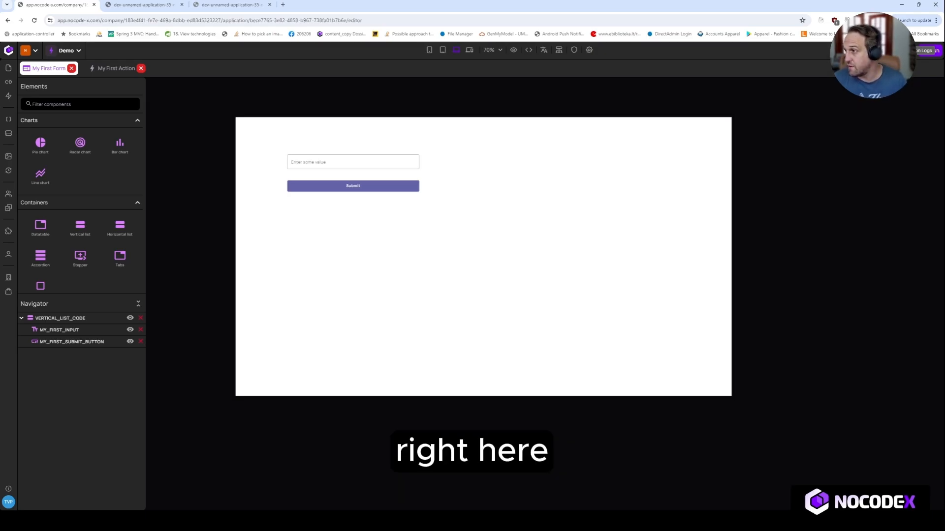
click(927, 50)
drag(207, 295, 168, 298)
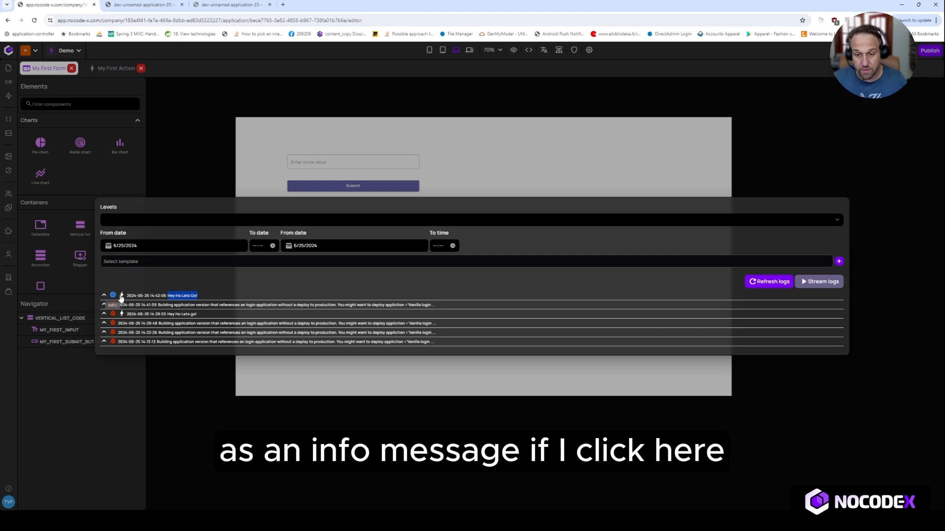
click(122, 295)
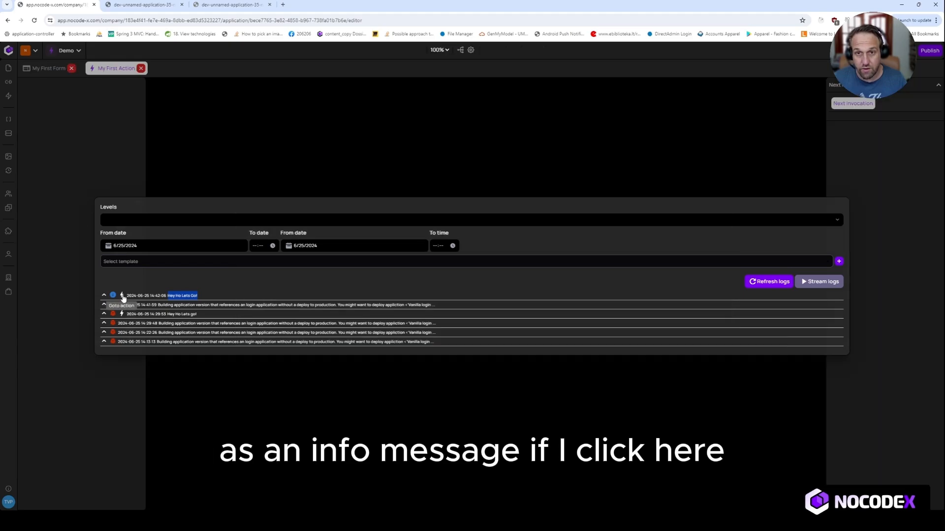
click(206, 144)
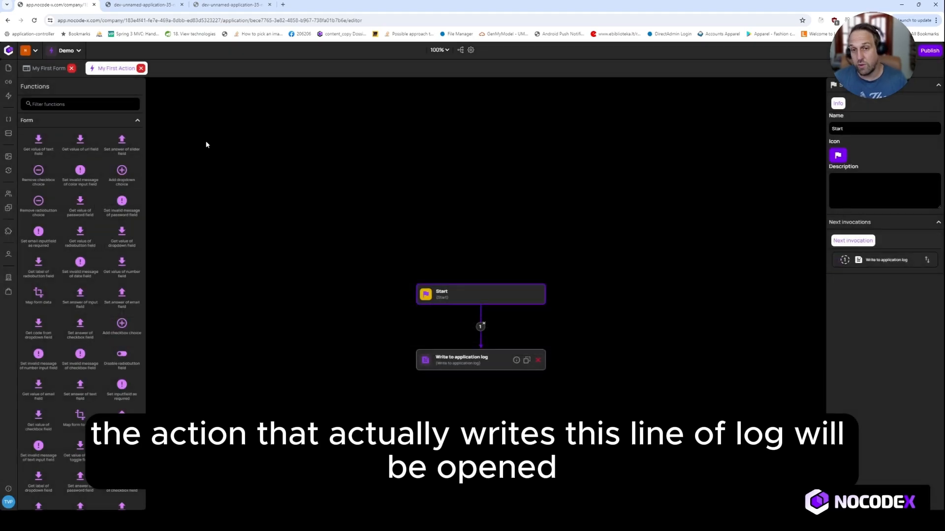
Move the Start block up and the Write to application log block down to widen the gap between them
drag(639, 299, 592, 191)
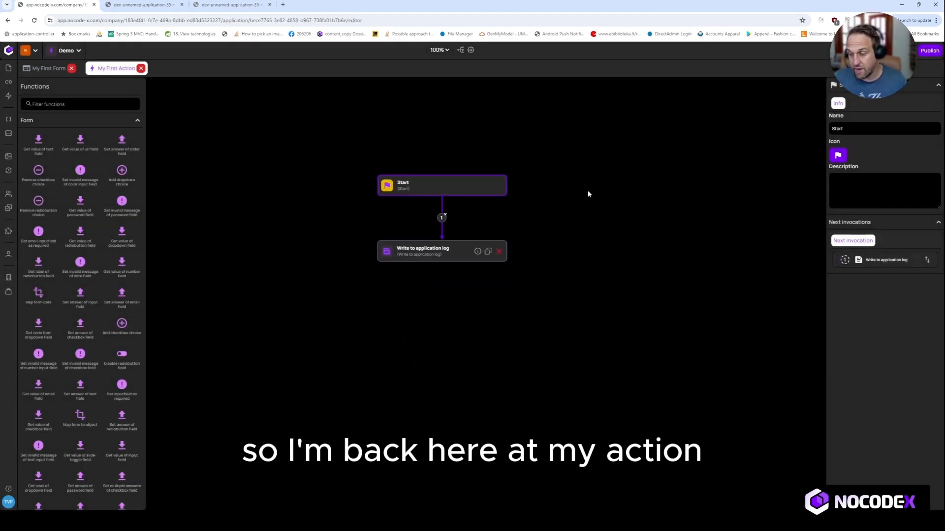
drag(460, 195, 456, 153)
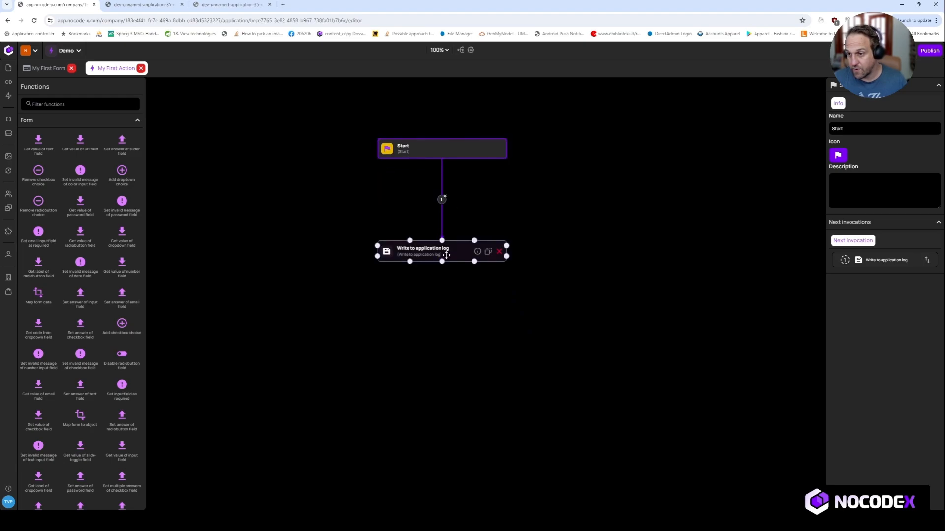
drag(449, 252, 448, 282)
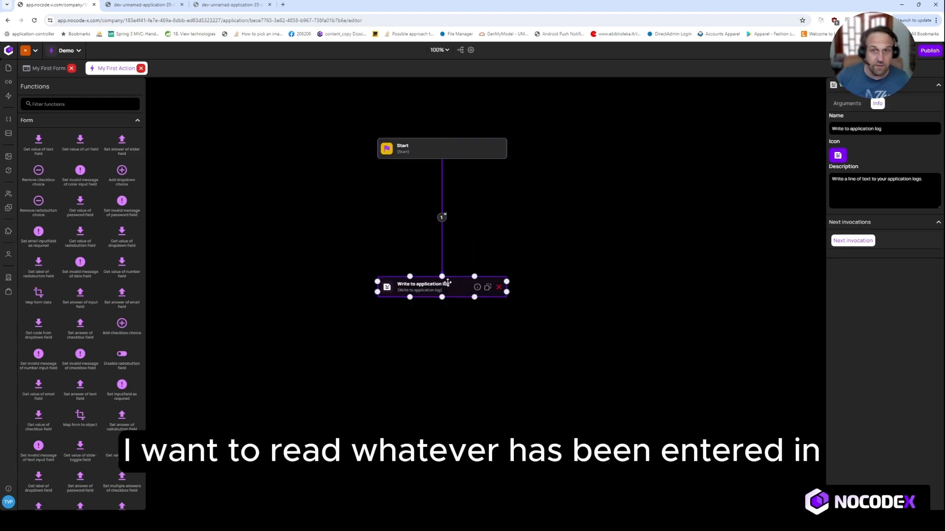
Check the "Enter some value" input on the live form page and return to the action editor
key(ctrl+Tab)
click(132, 102)
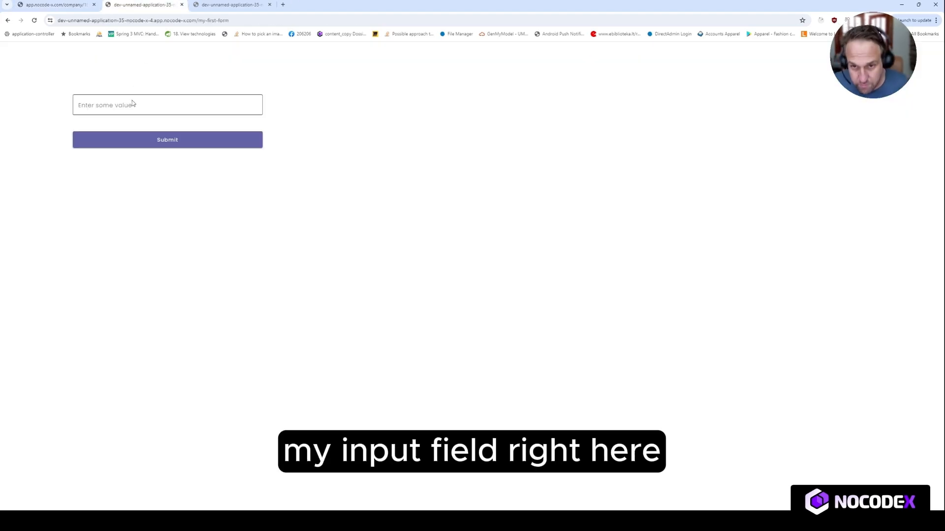
key(ctrl+shift+Tab)
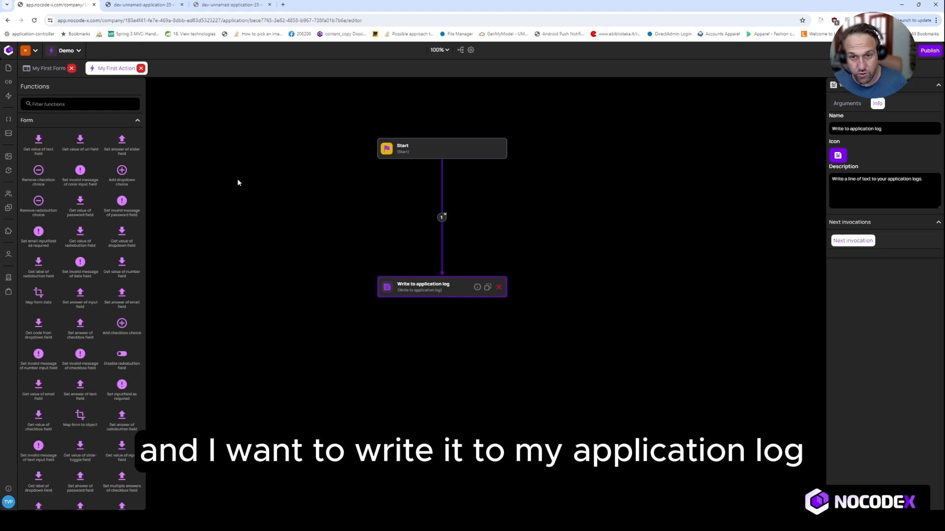
Filter the functions by "input" and insert a Get value of input field block on the link between Start and Write to application log
click(90, 104)
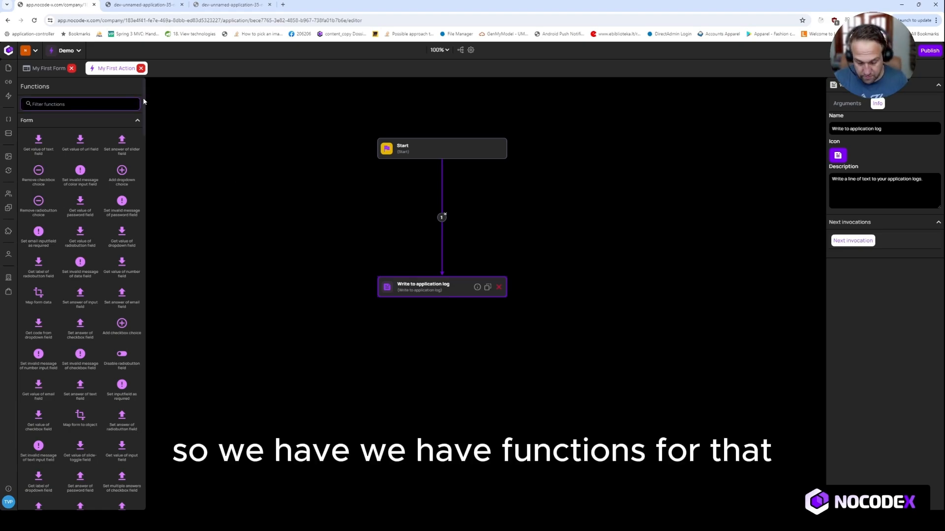
text(input)
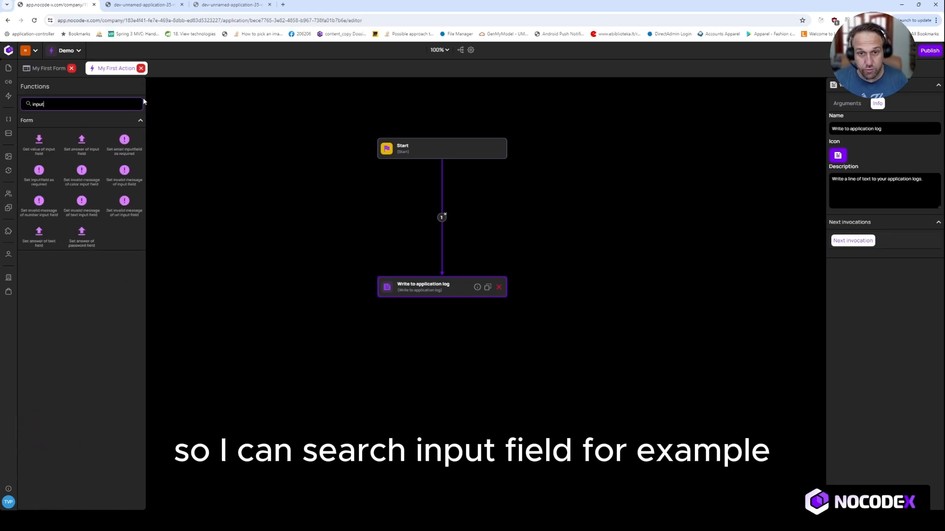
mouse_move(42, 148)
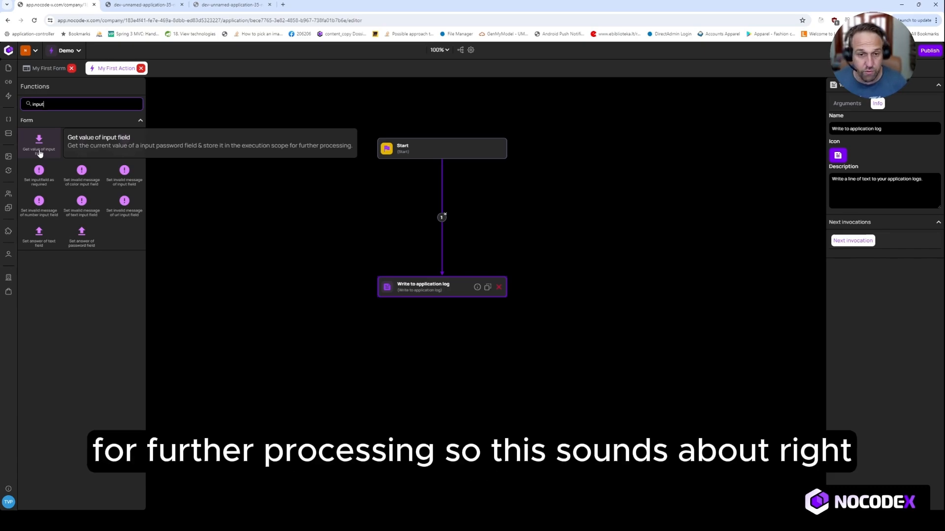
drag(51, 157, 401, 203)
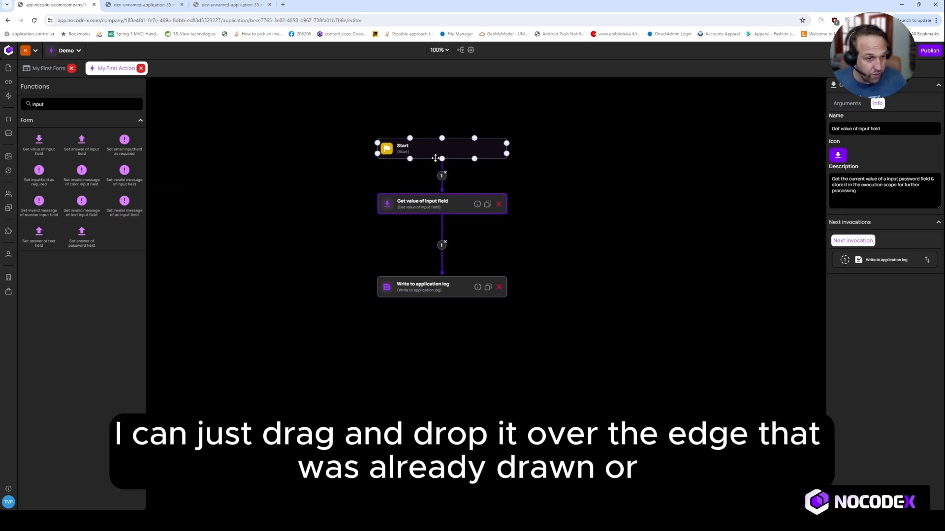
Delete both links between the three blocks and reconnect Start, Get value of input field and Write to application log in that order
drag(569, 215, 542, 264)
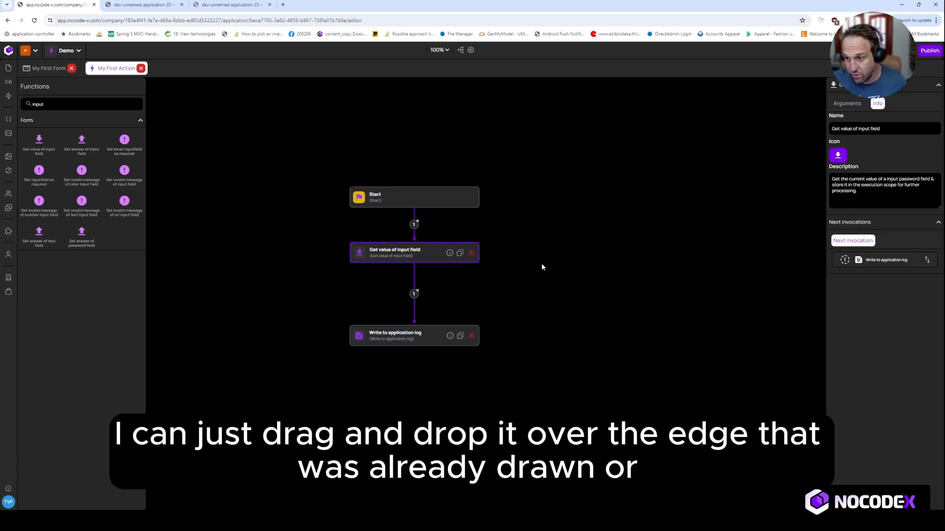
click(418, 229)
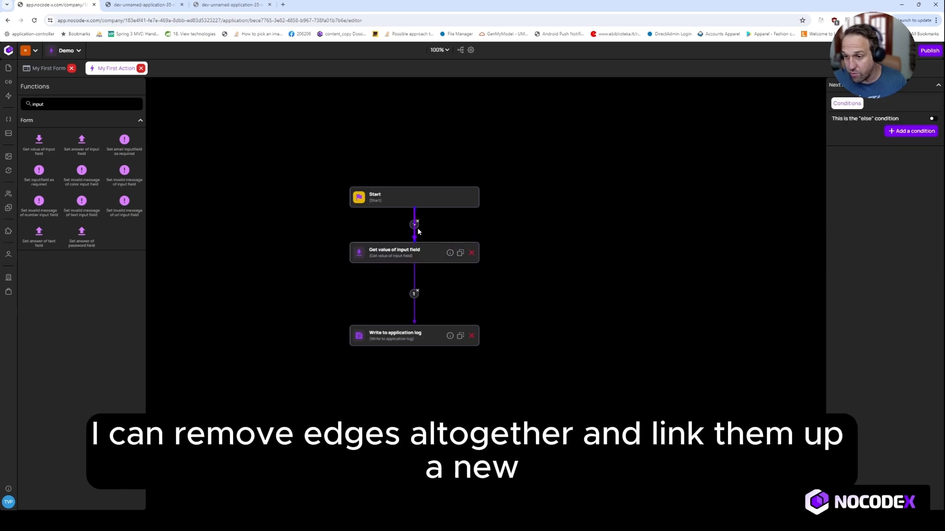
click(418, 223)
click(417, 291)
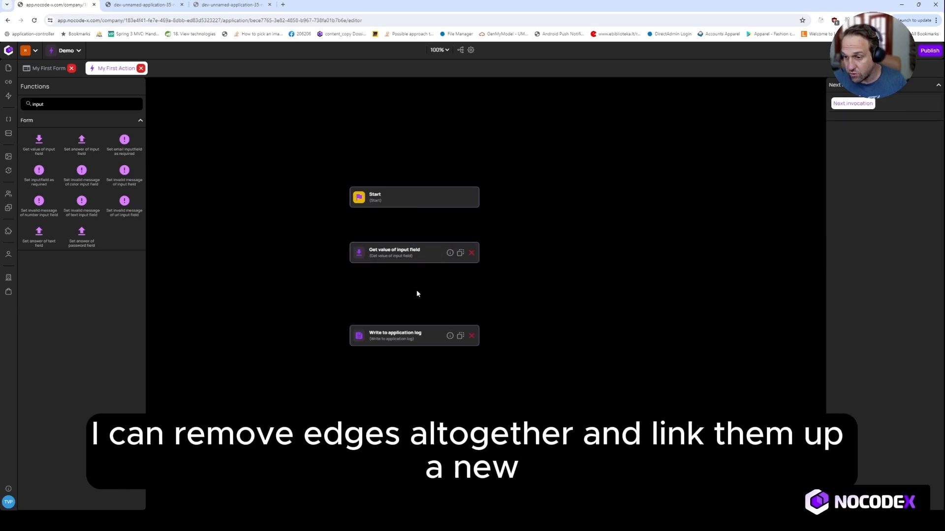
drag(414, 207, 415, 326)
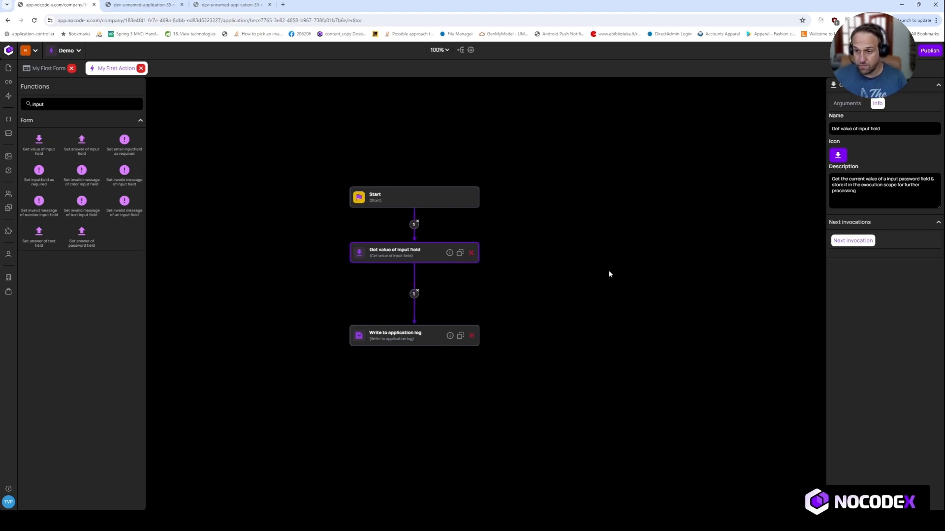
Open the arguments of the Get value of input field block and examine its Component and Answer settings
click(428, 252)
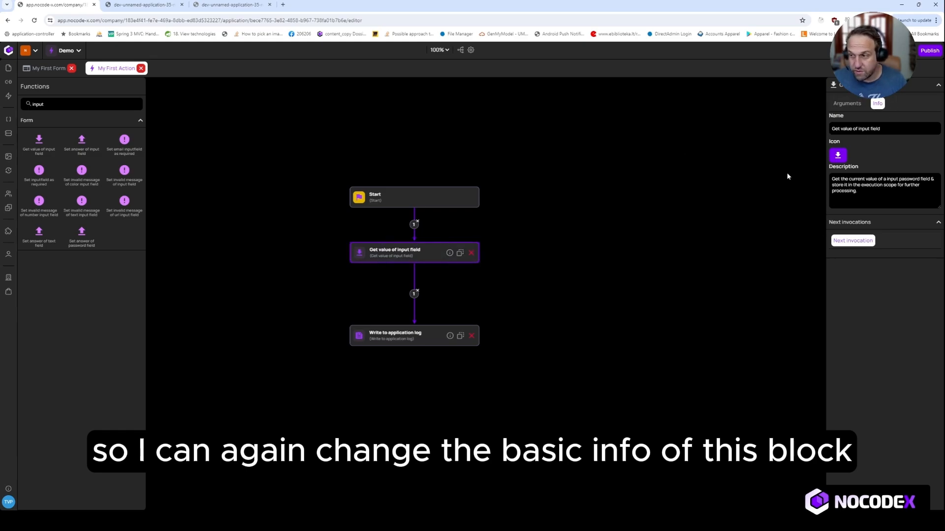
click(858, 105)
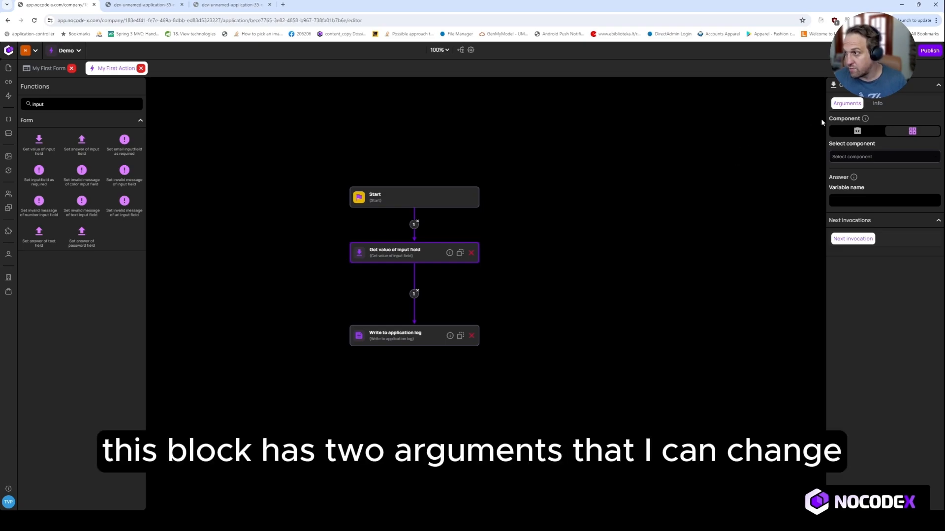
mouse_move(858, 117)
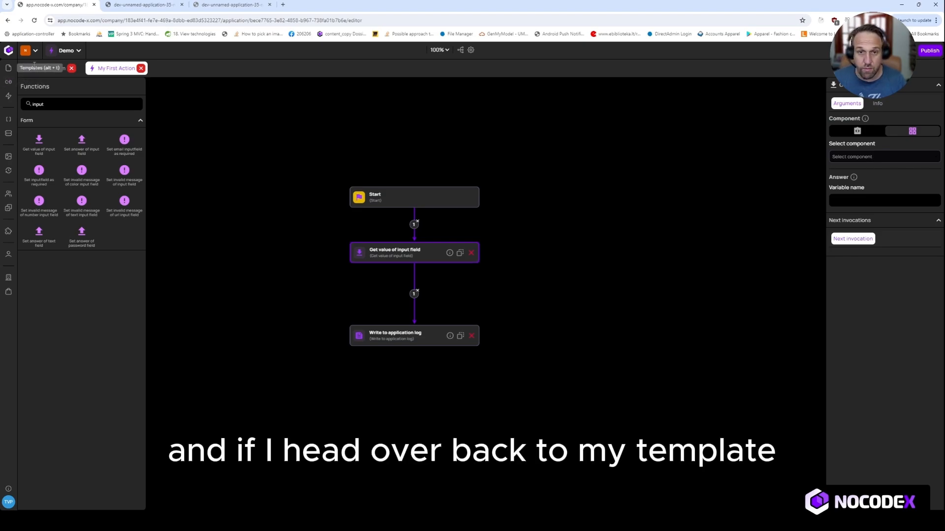
Return to the My First Form page, select the "Enter some value" input field and highlight its code
click(49, 69)
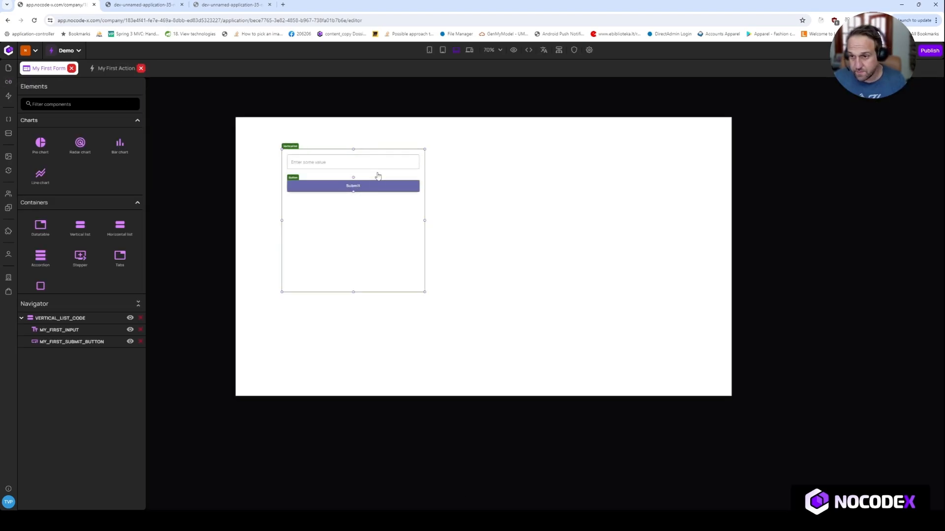
click(374, 172)
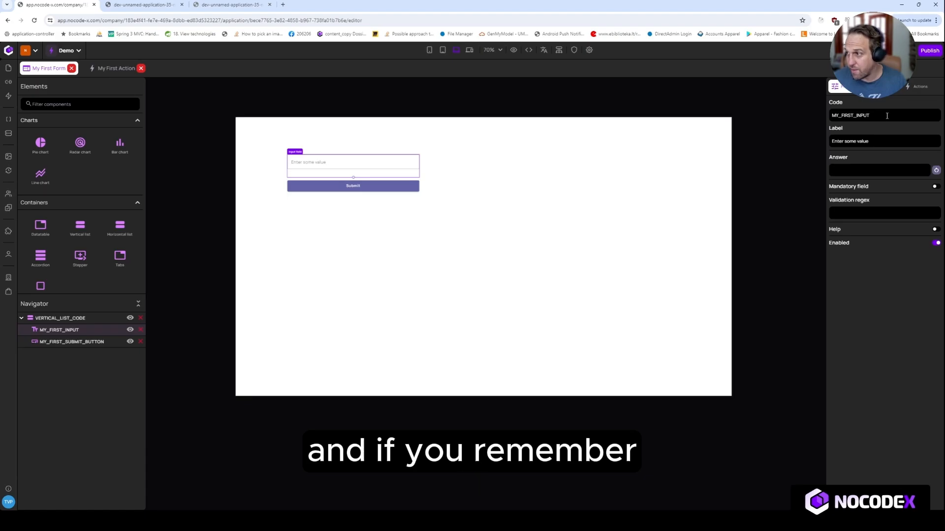
key(ctrl+a)
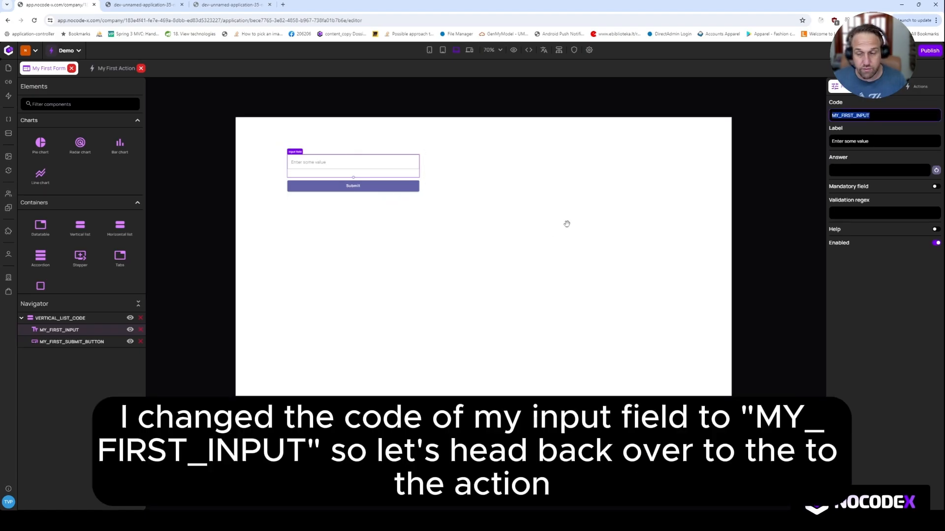
In My First Action, set the Get value of input field block's component to MY_FIRST_INPUT and its answer variable name to MY_INPUT_VALUE
click(103, 73)
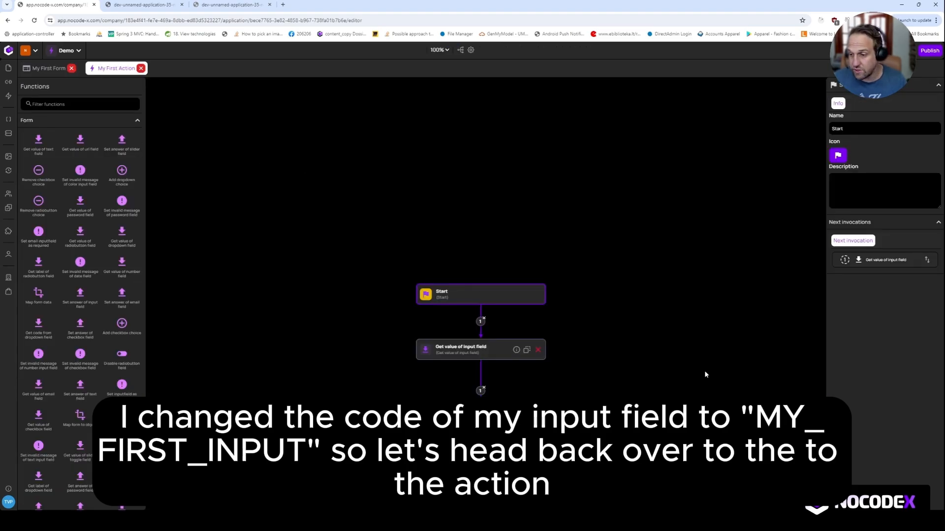
click(467, 235)
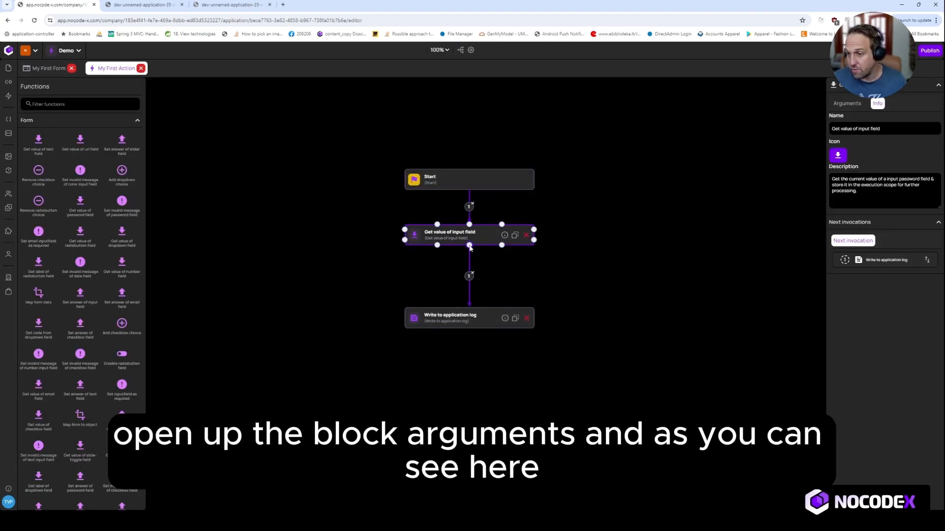
click(847, 103)
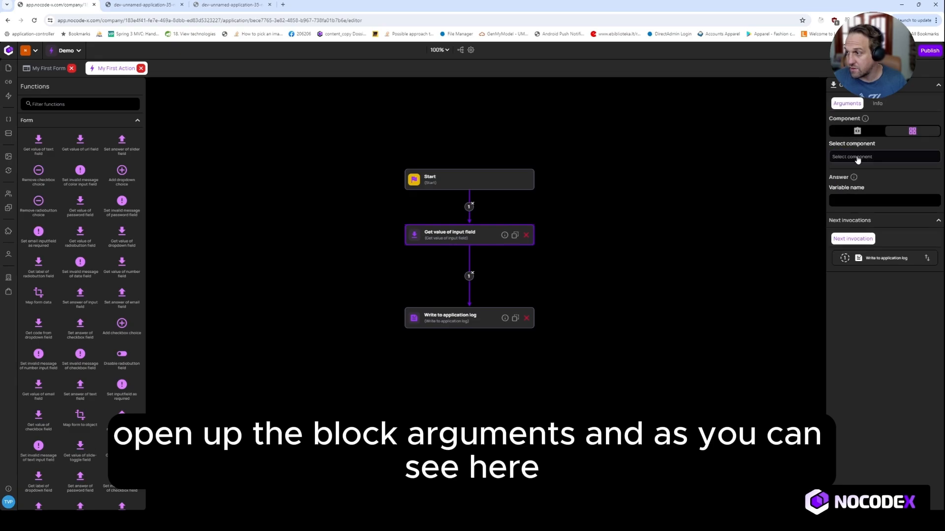
click(858, 159)
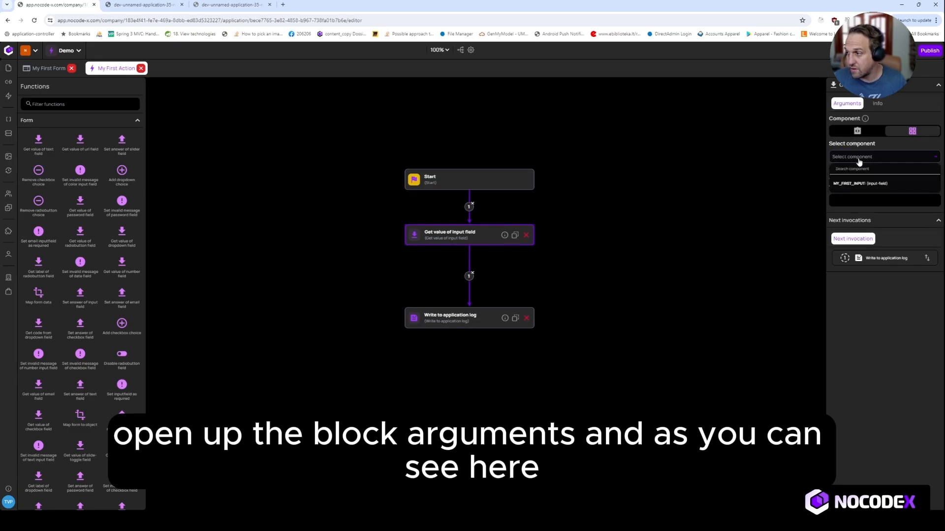
click(858, 185)
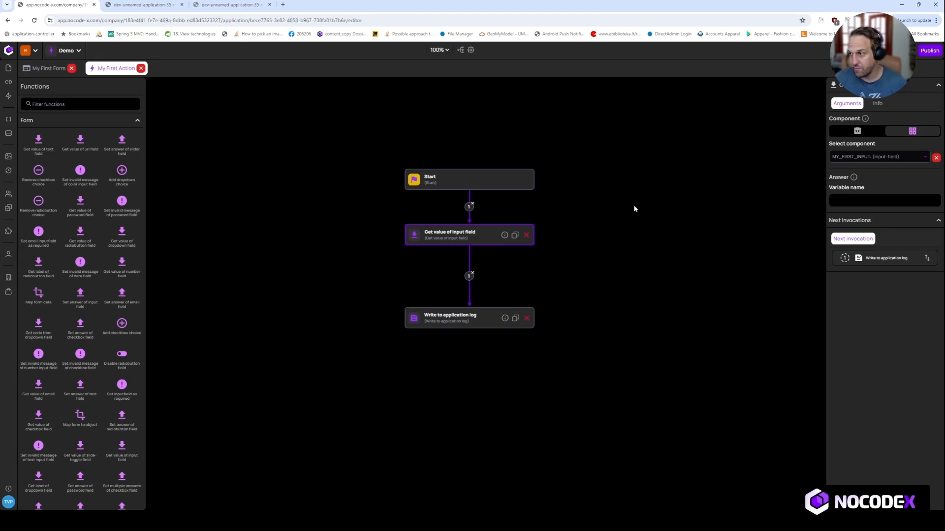
click(839, 196)
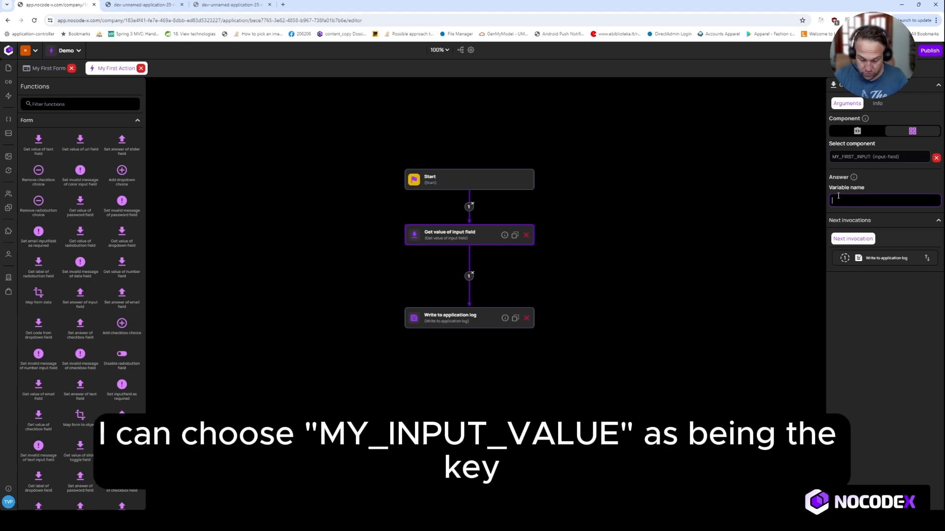
text(MY_INPUT_VALUE)
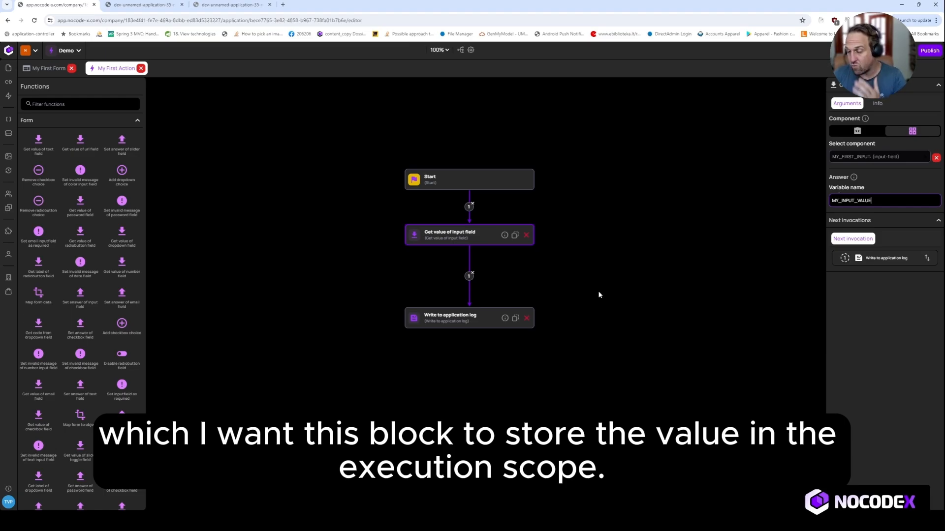
Clear the fixed text of the Write to application log block and take its text from the scope variable MY_INPUT_VALUE instead
click(484, 315)
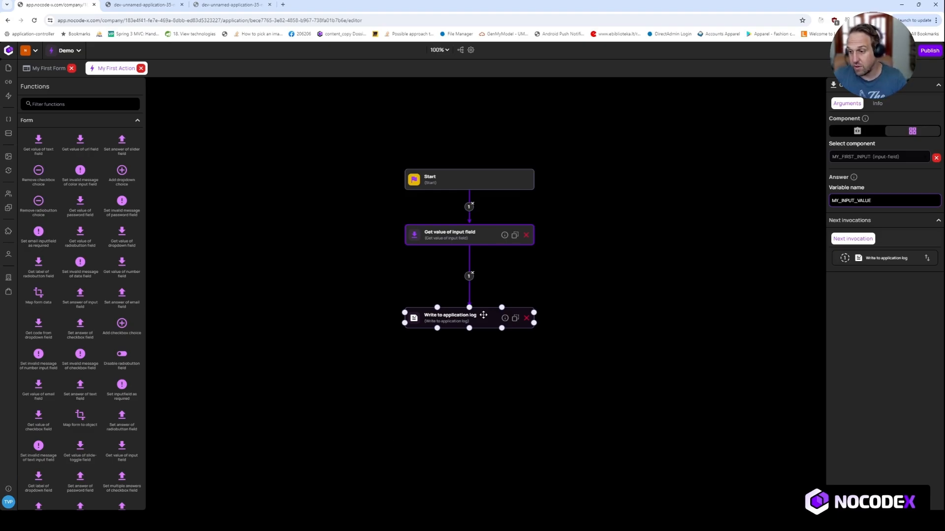
click(484, 315)
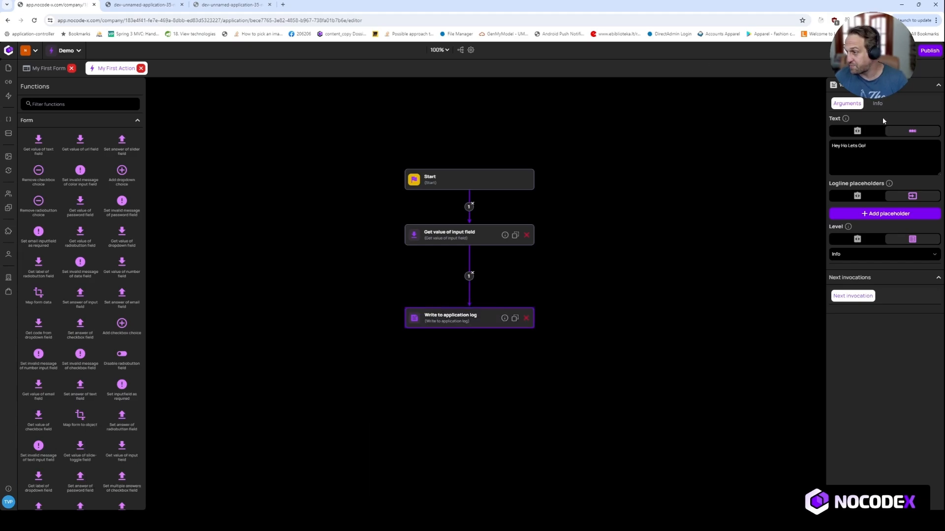
drag(904, 150, 837, 149)
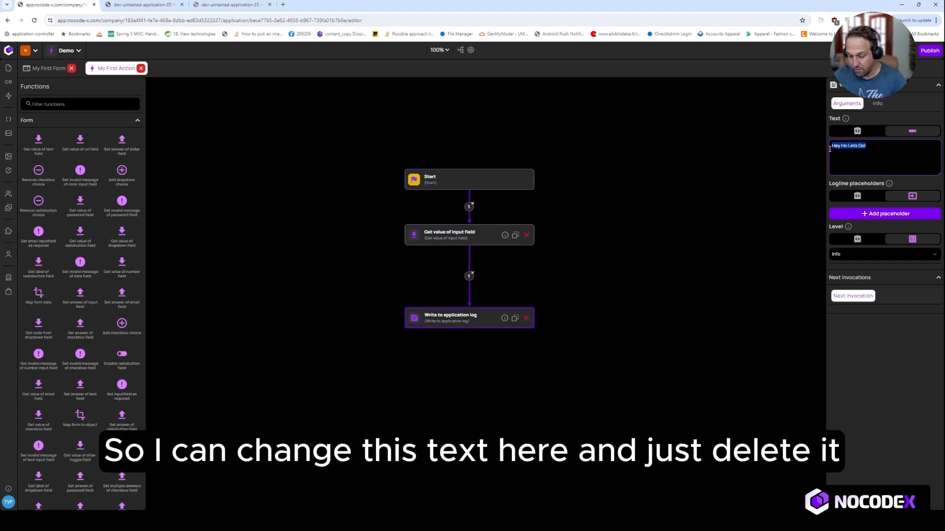
key(BackSpace)
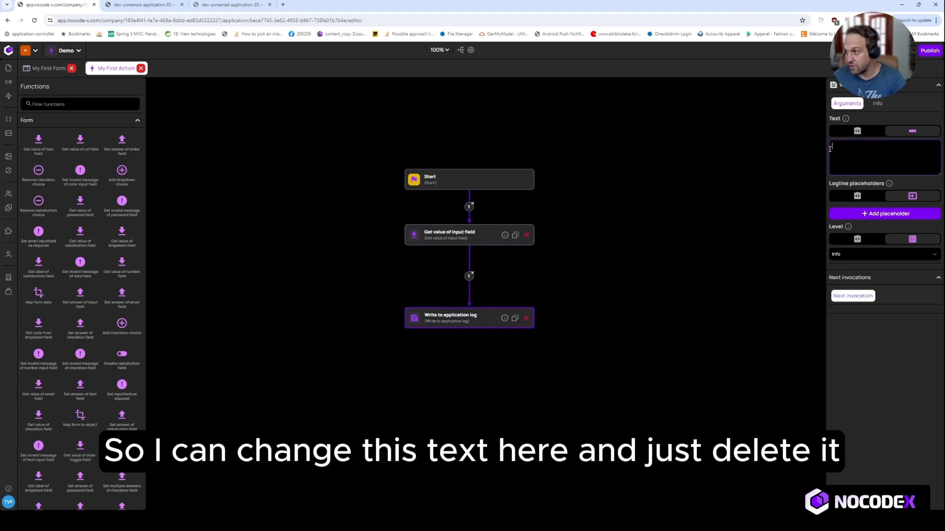
click(866, 133)
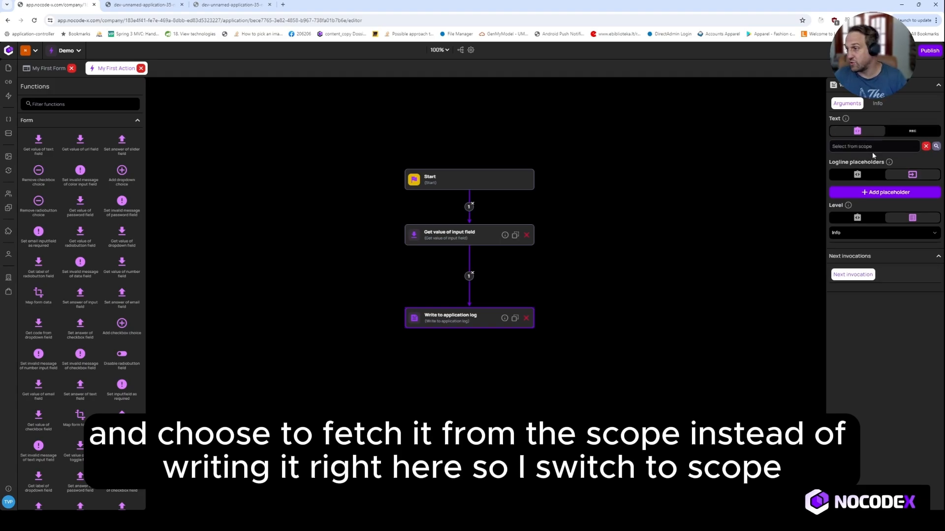
click(874, 147)
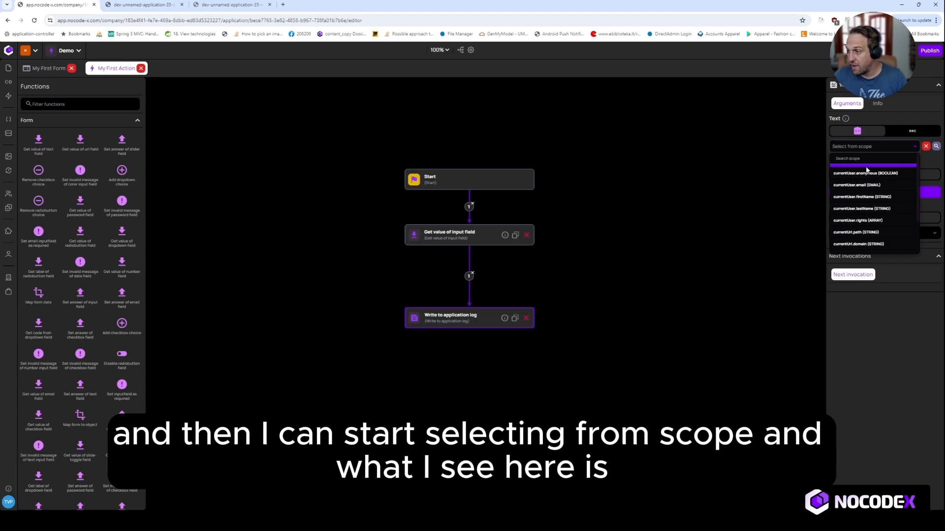
mouse_move(868, 176)
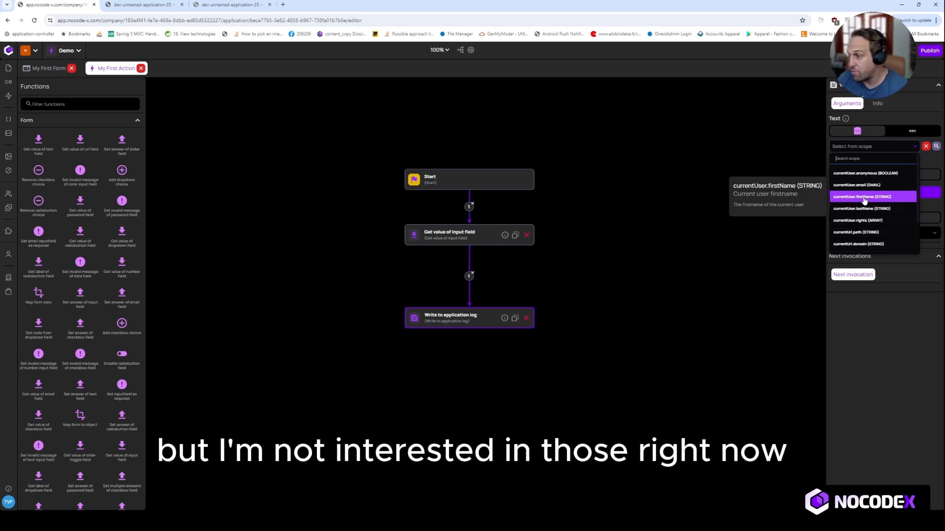
scroll(864, 207, down, 2)
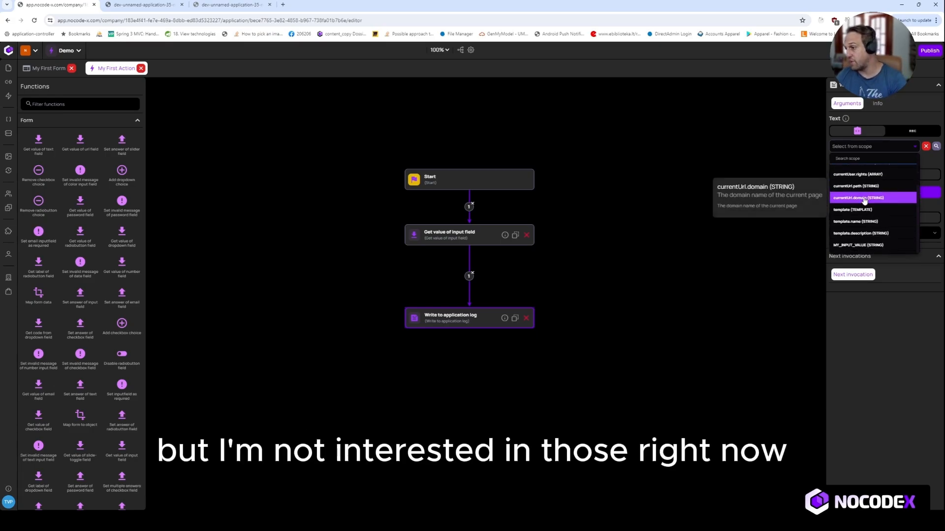
click(854, 248)
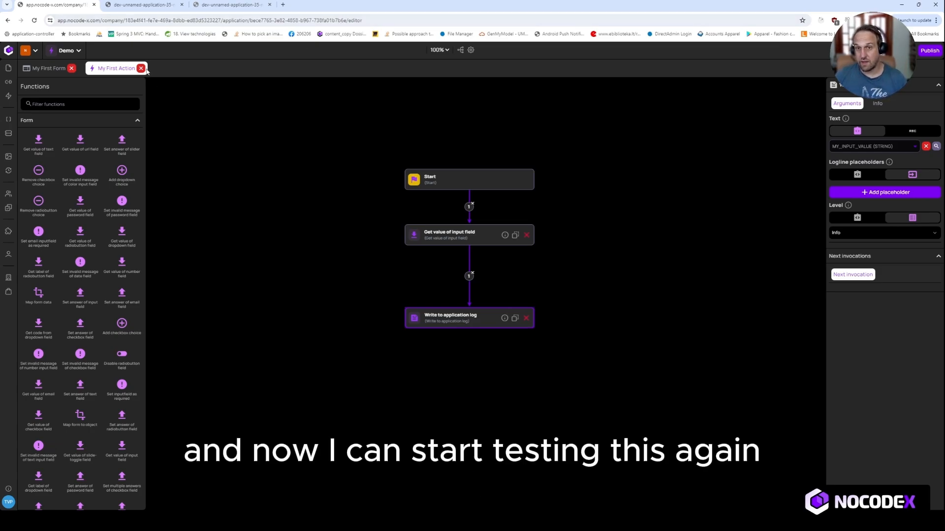
Switch to the published my-first-form page, enter a short "... Was Here" test text with a first name in "Enter some value" and submit it
click(145, 5)
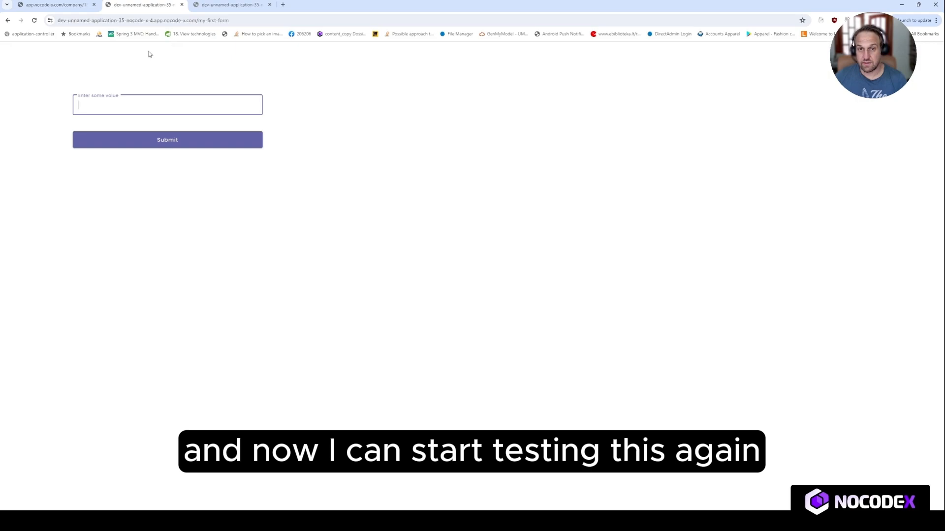
click(133, 104)
text(T)
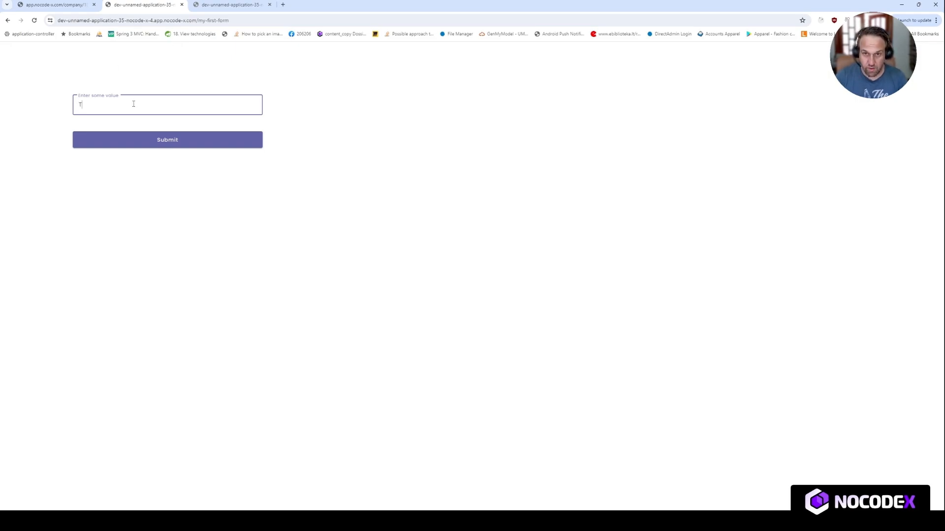
text(ristan Was )
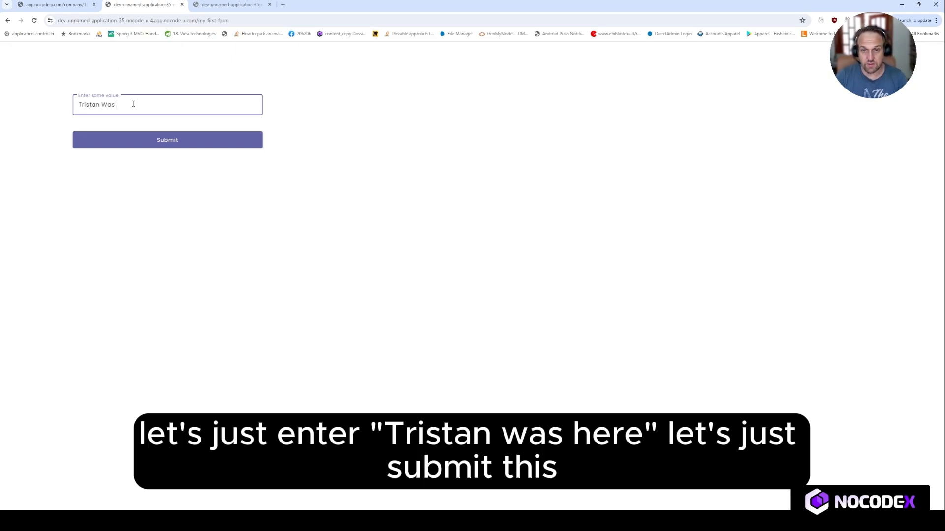
text(Here)
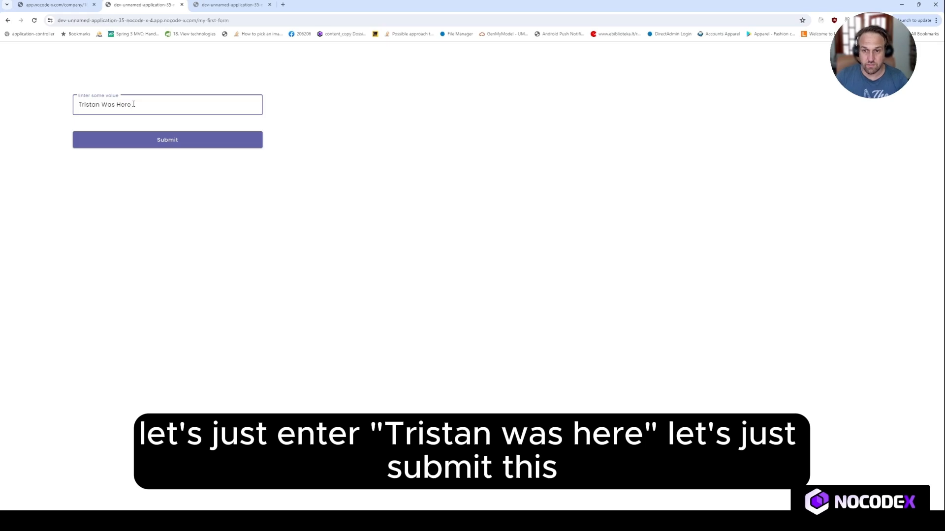
click(159, 145)
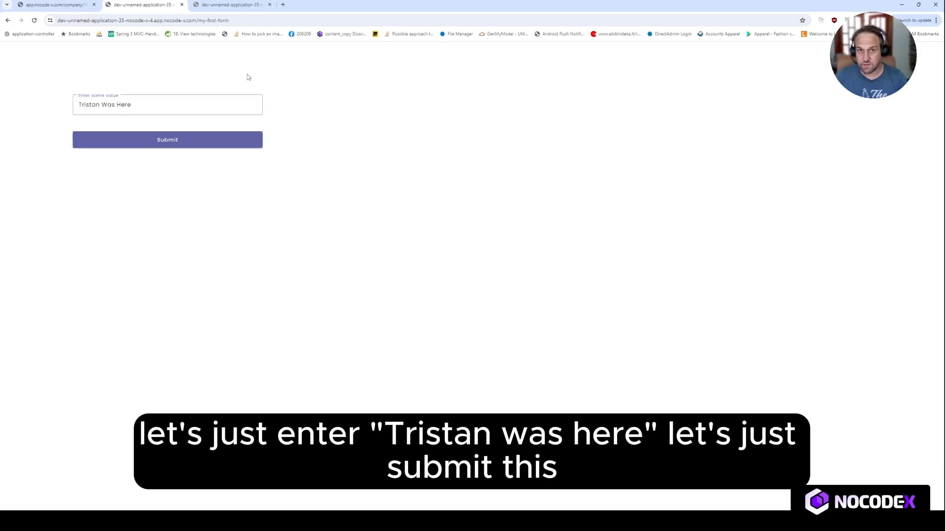
Return to the editor, check the newest application log entry for the submitted text and close the logs
click(54, 5)
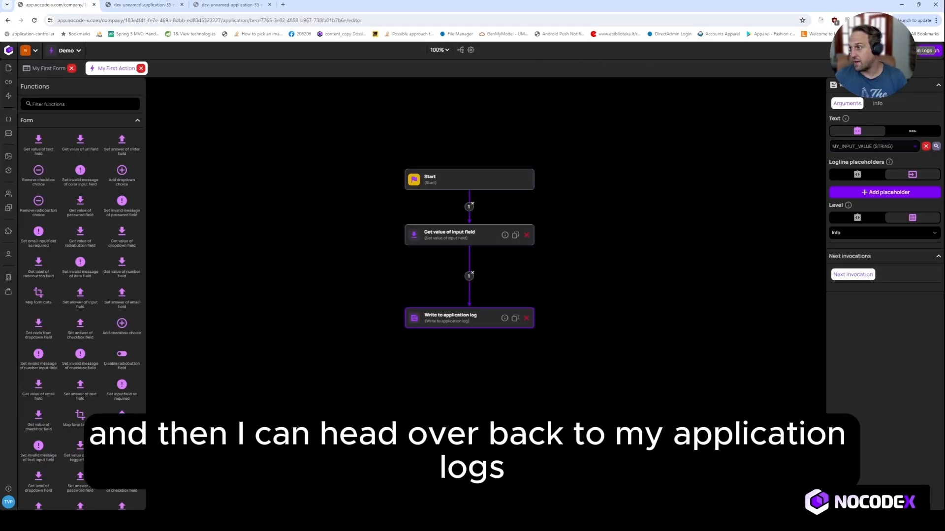
click(911, 50)
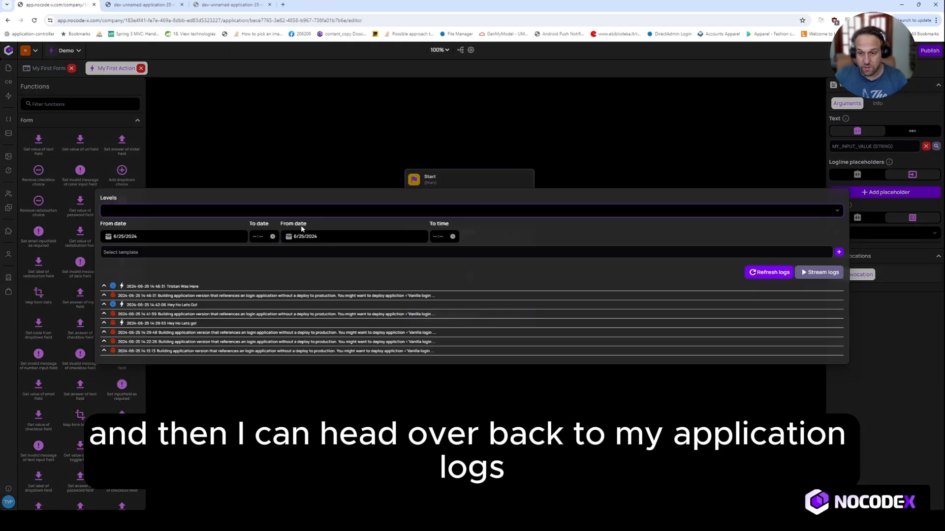
mouse_move(199, 287)
mouse_down()
mouse_move(124, 291)
mouse_move(198, 287)
mouse_up()
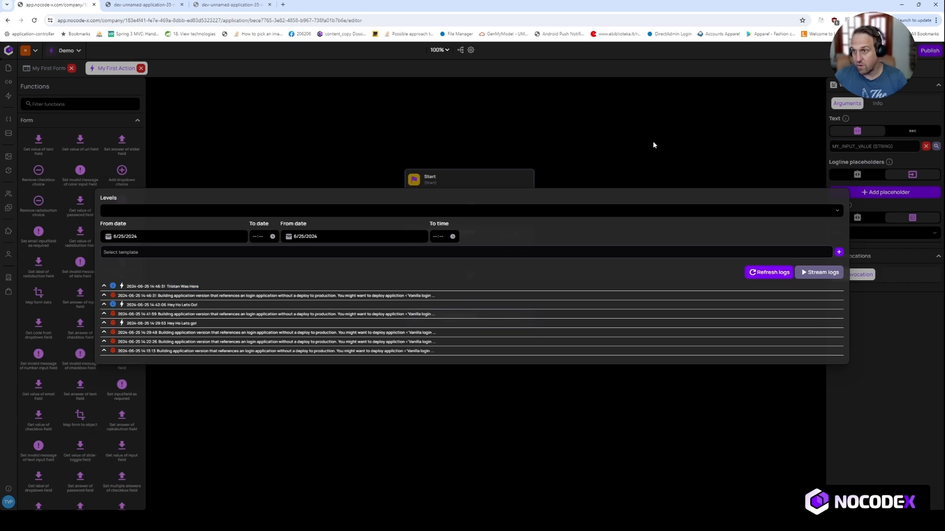
click(652, 141)
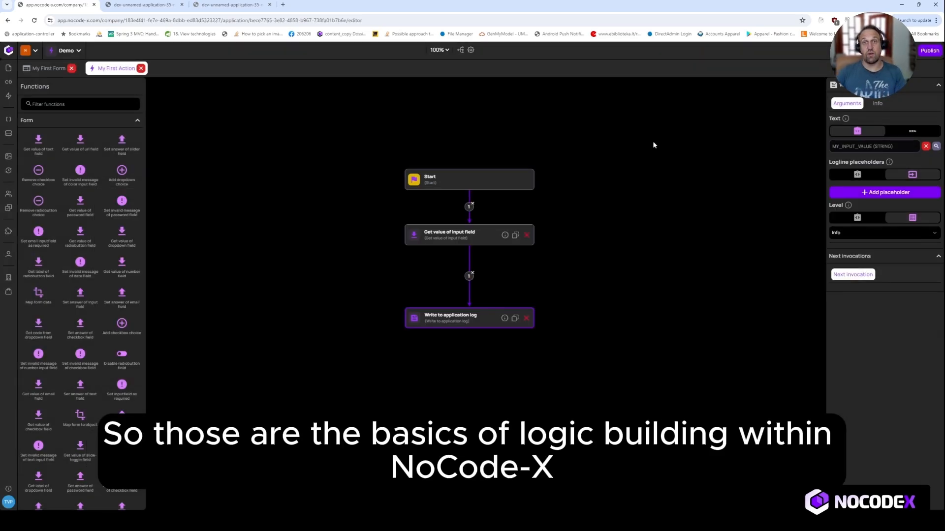